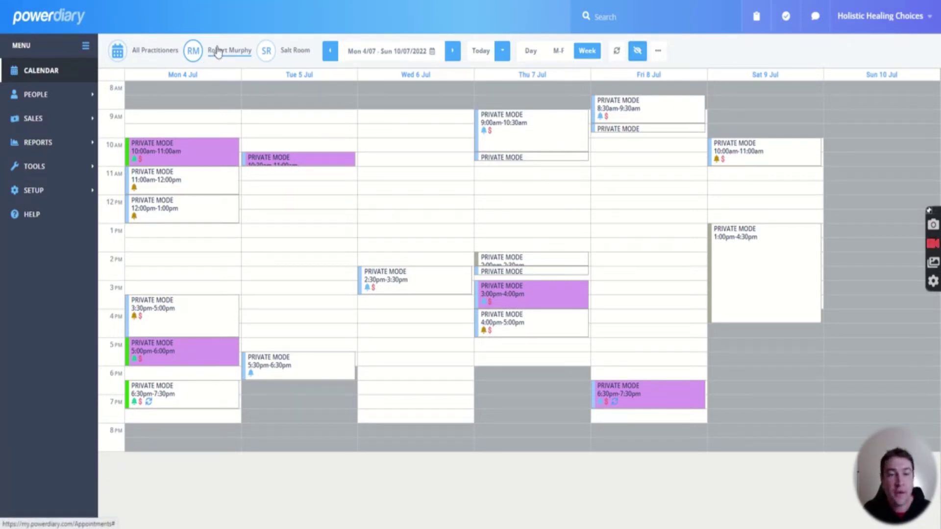
# Check the Salt Room calendar, return to the practitioner's calendar, and view the Tuesday 10:30 appointment
pyautogui.click(288, 55)
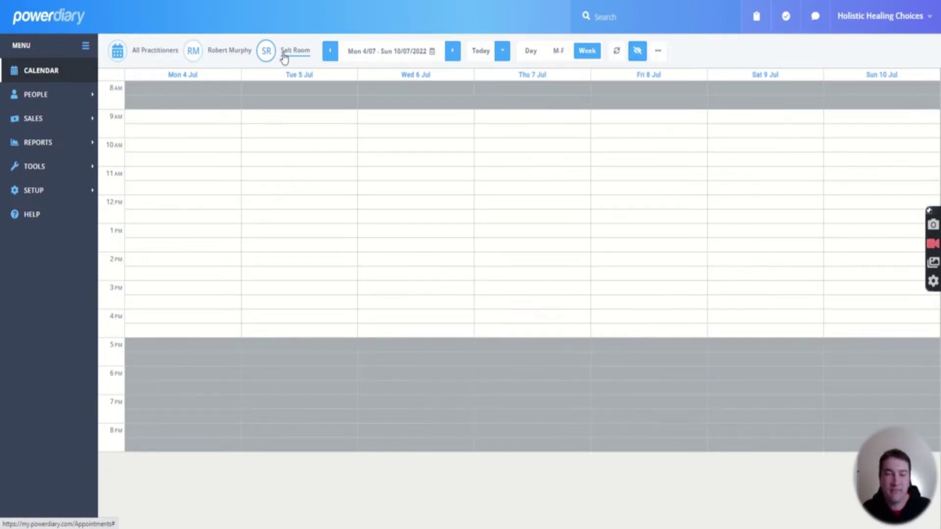
pyautogui.click(234, 54)
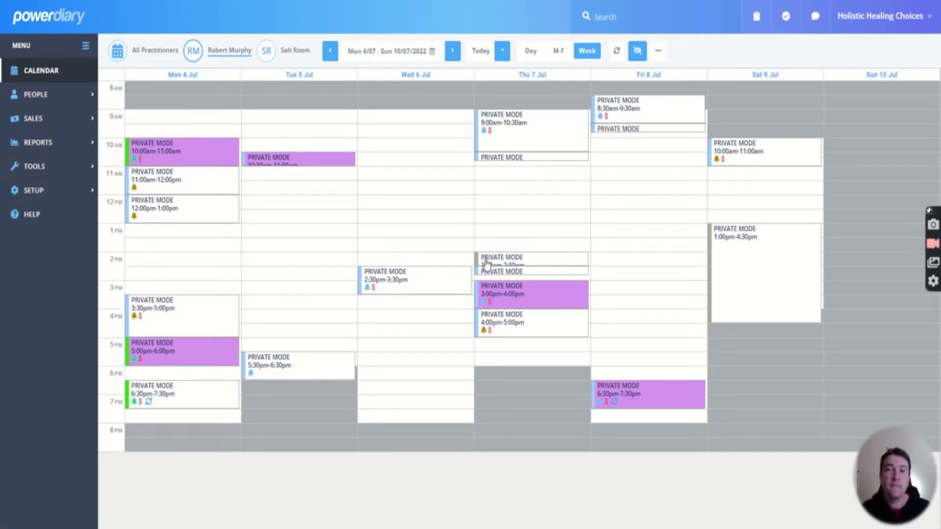
pyautogui.moveTo(487, 265)
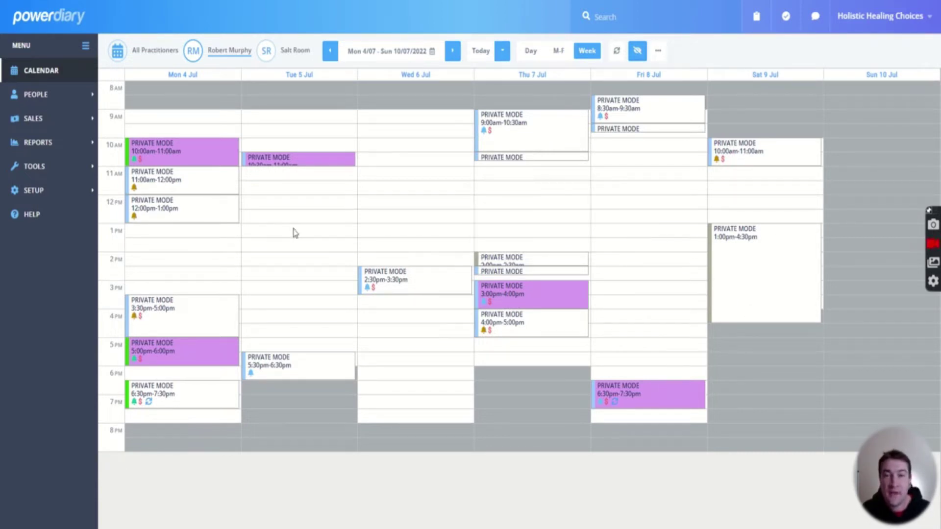
pyautogui.click(315, 163)
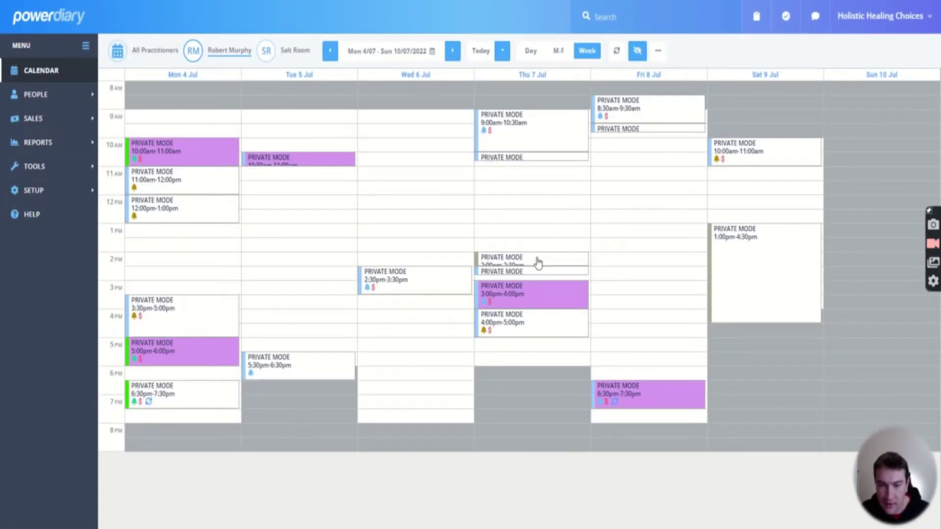
# Try moving the Thursday 2pm appointment earlier and lengthening the 10:30 one, then cancel the reschedule
pyautogui.moveTo(538, 263)
pyautogui.mouseDown()
pyautogui.moveTo(538, 250)
pyautogui.moveTo(537, 260)
pyautogui.mouseUp()
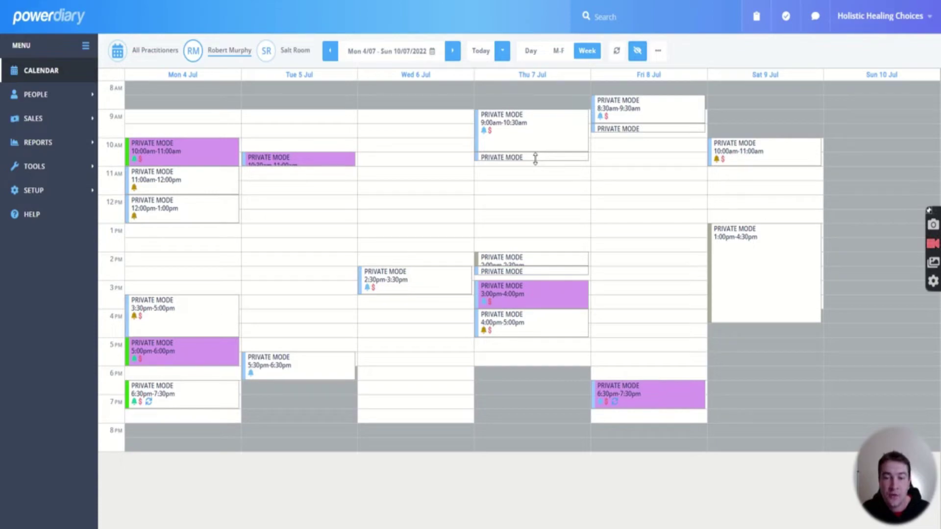
pyautogui.moveTo(535, 159); pyautogui.dragTo(533, 159)
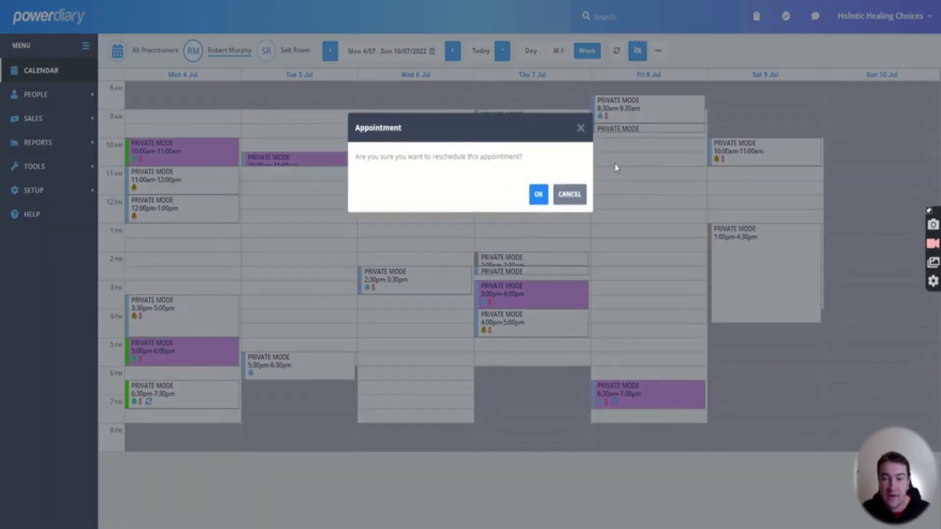
pyautogui.click(568, 200)
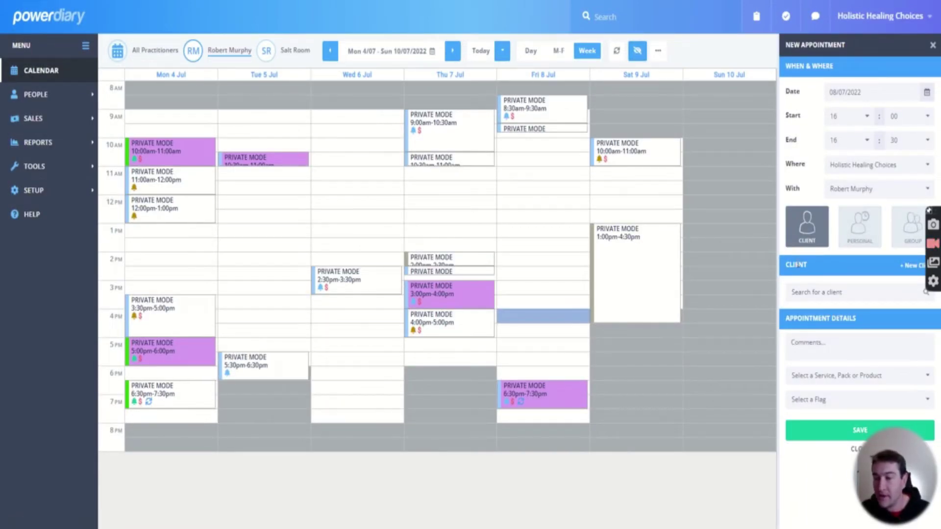
pyautogui.click(818, 297)
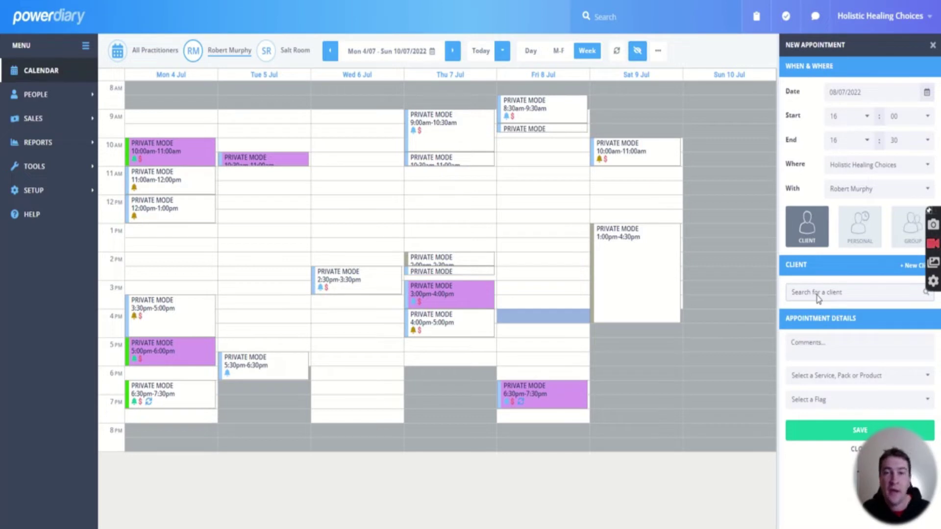
pyautogui.click(855, 376)
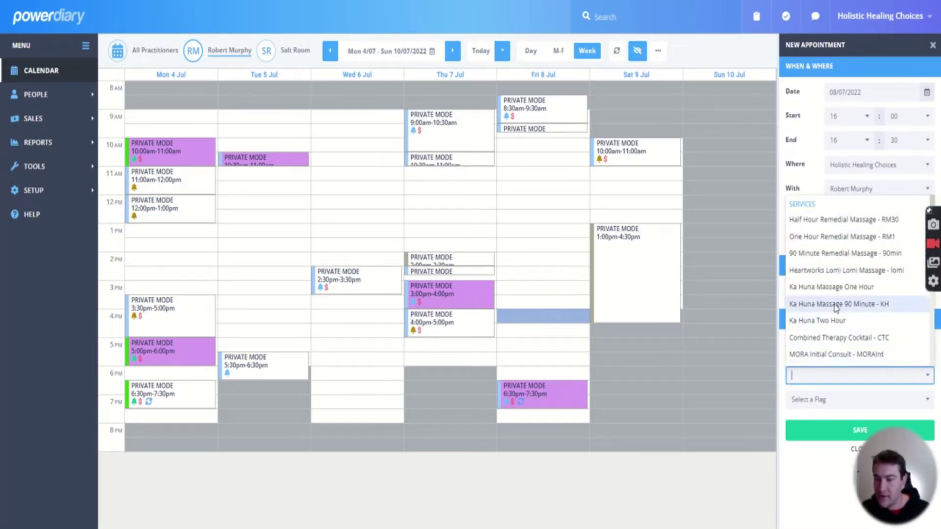
pyautogui.scroll(-3, 836, 289)
pyautogui.scroll(1, 839, 286)
pyautogui.scroll(2, 840, 286)
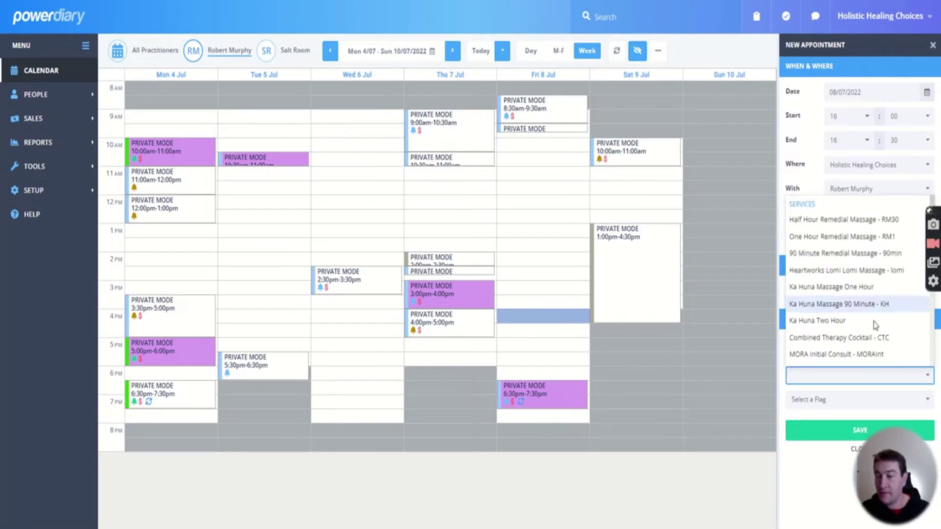
pyautogui.click(873, 390)
pyautogui.click(856, 399)
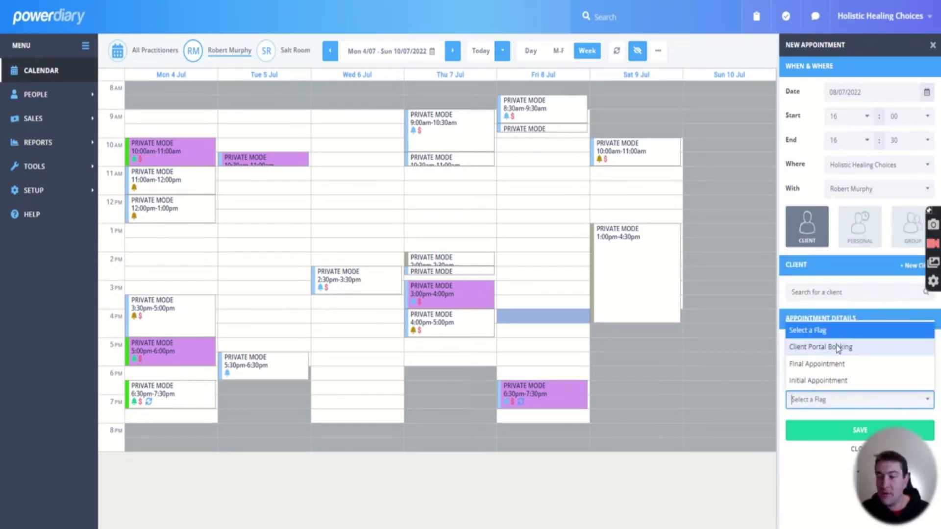
pyautogui.click(924, 402)
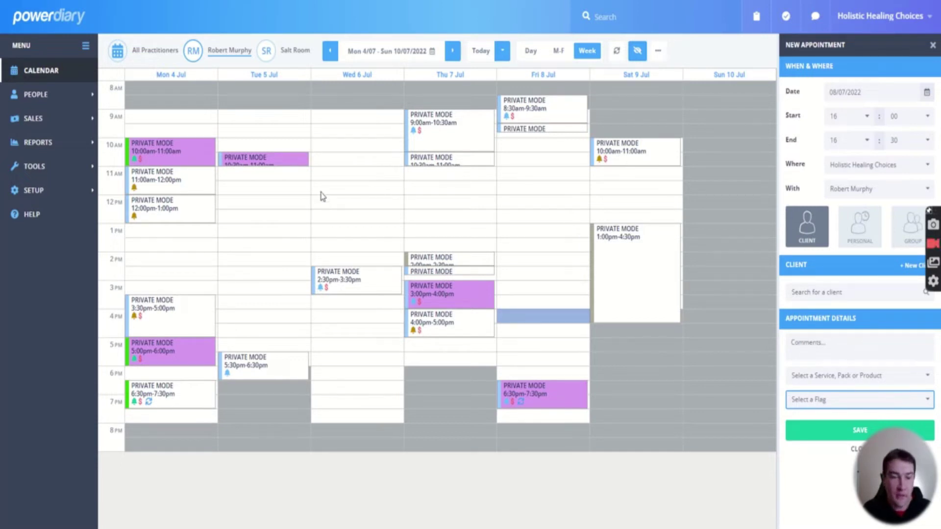
# Save the Friday 4:00pm slot as a personal appointment titled 'coaching'
pyautogui.click(862, 232)
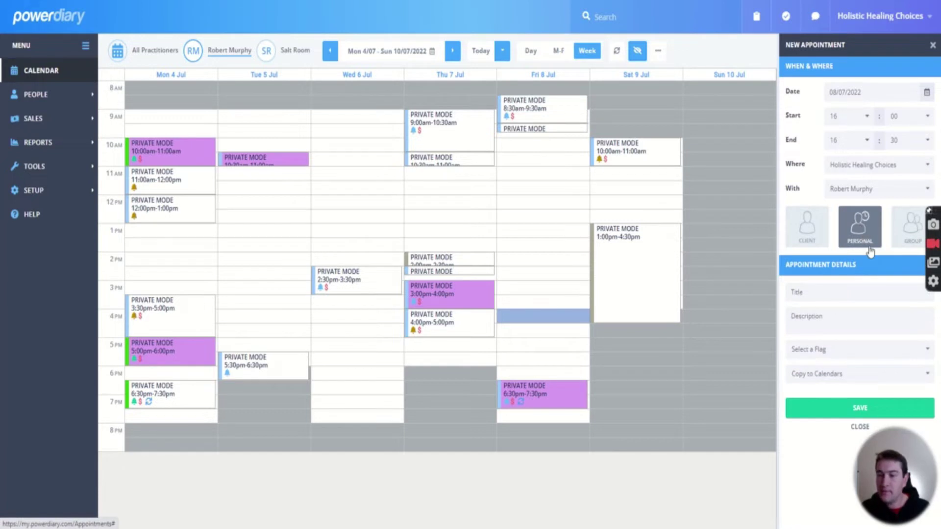
pyautogui.click(855, 293)
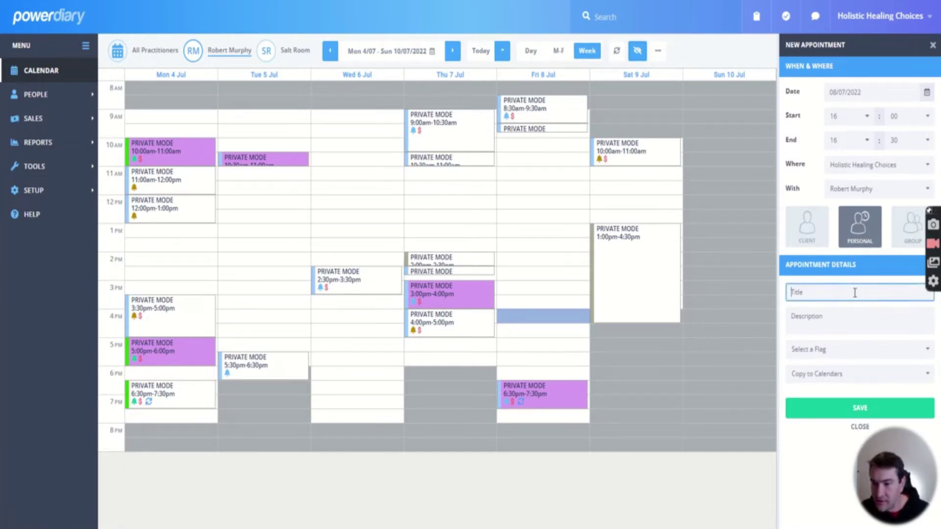
pyautogui.write('coaching')
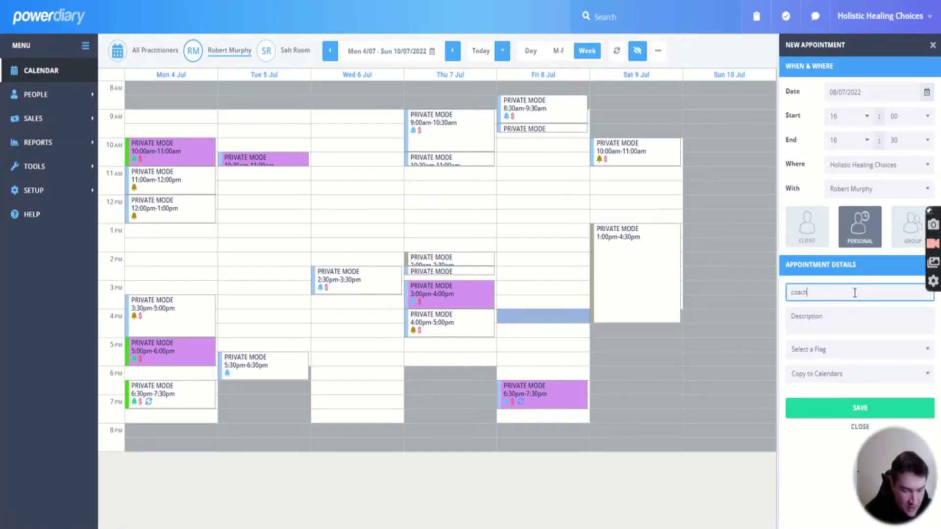
pyautogui.click(863, 412)
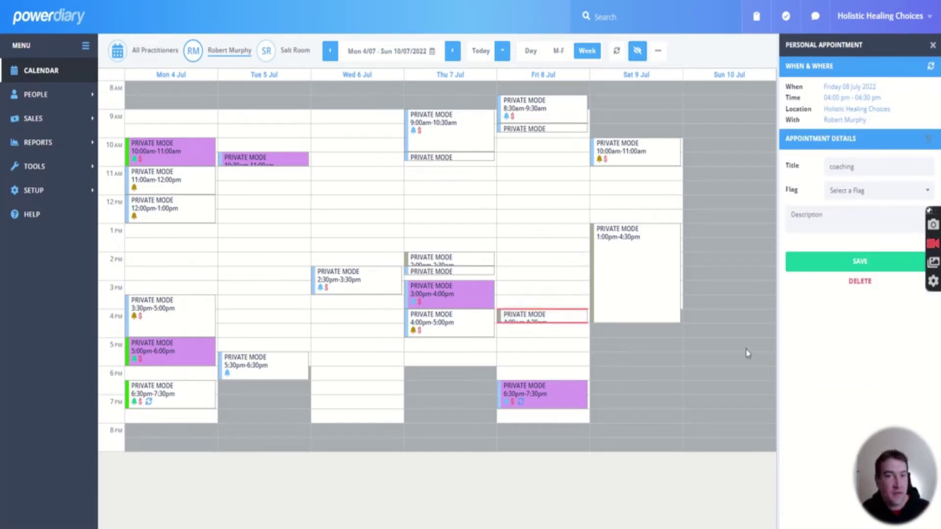
# Close the coaching appointment's details and start a new booking at Friday 12:30
pyautogui.moveTo(563, 319)
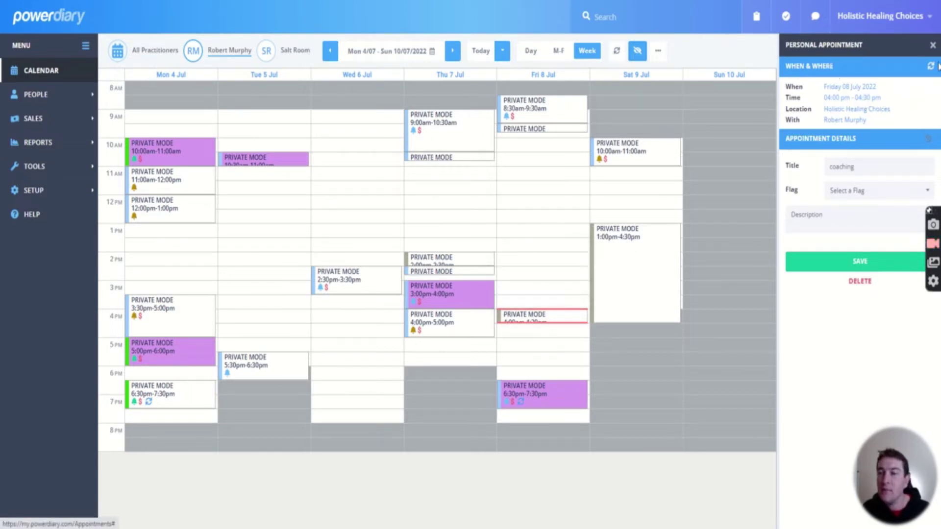
pyautogui.click(933, 45)
pyautogui.click(619, 218)
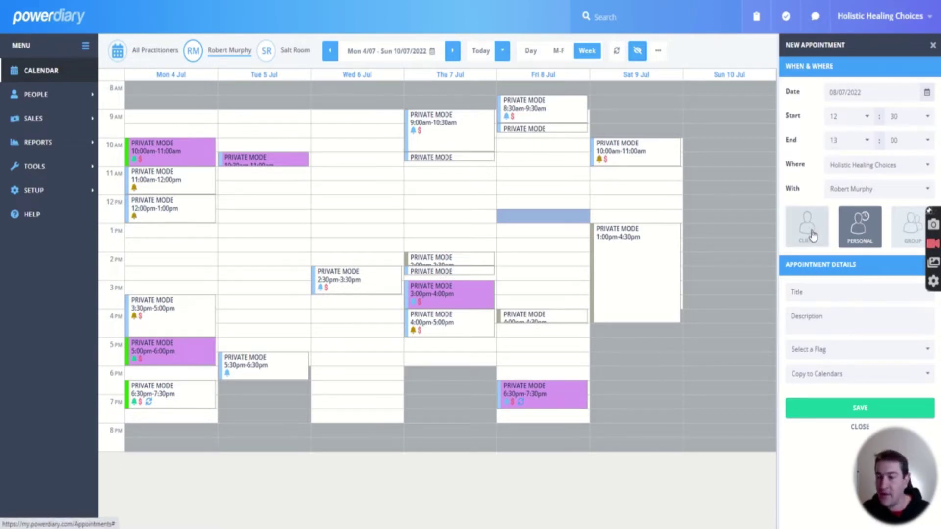
# Switch the Friday 12:30 booking to Group and back to Client, then expand Tools > Communication
pyautogui.click(907, 228)
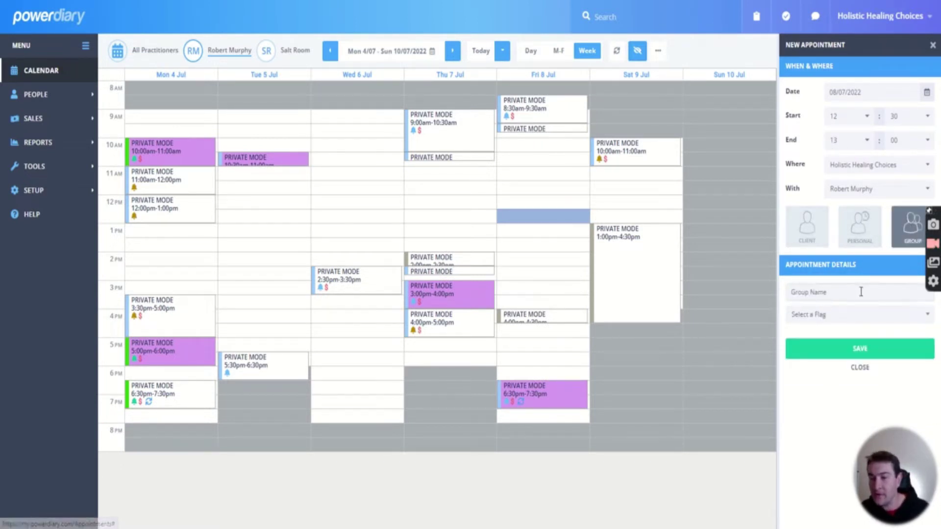
pyautogui.click(808, 229)
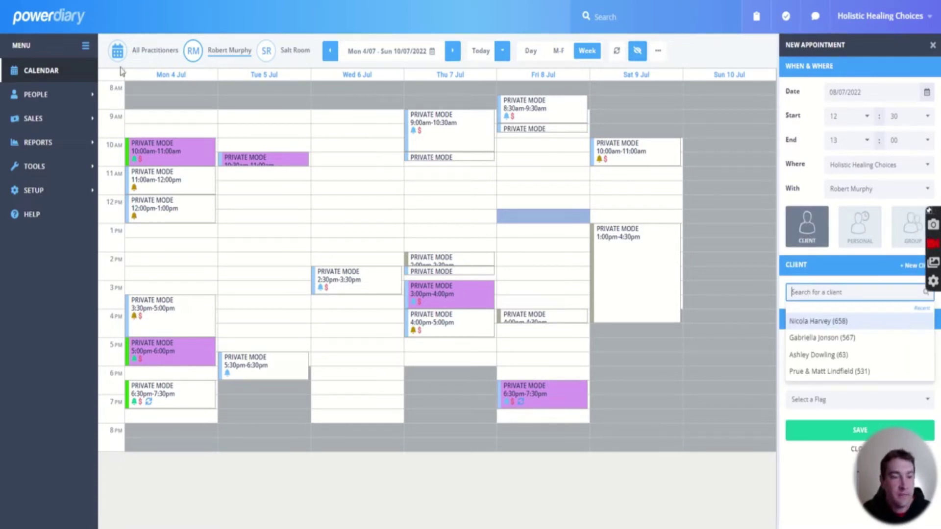
pyautogui.click(33, 167)
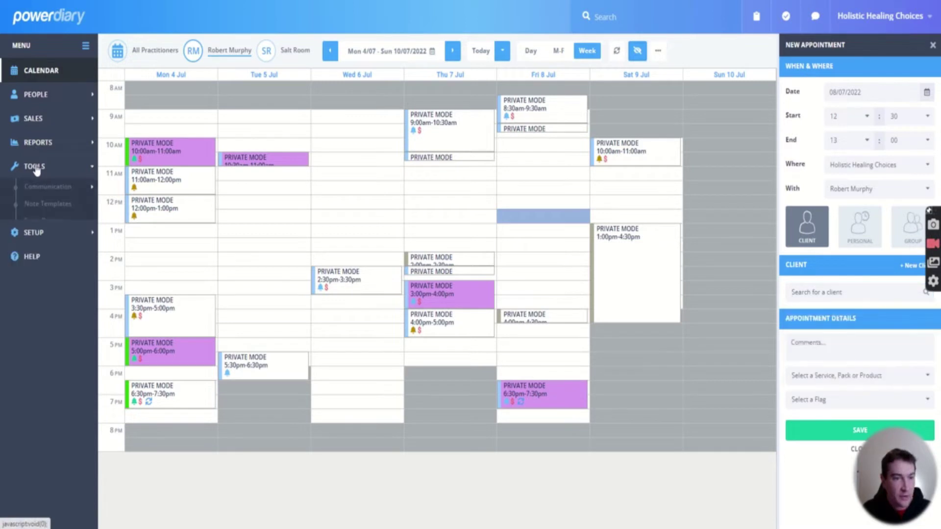
pyautogui.click(69, 188)
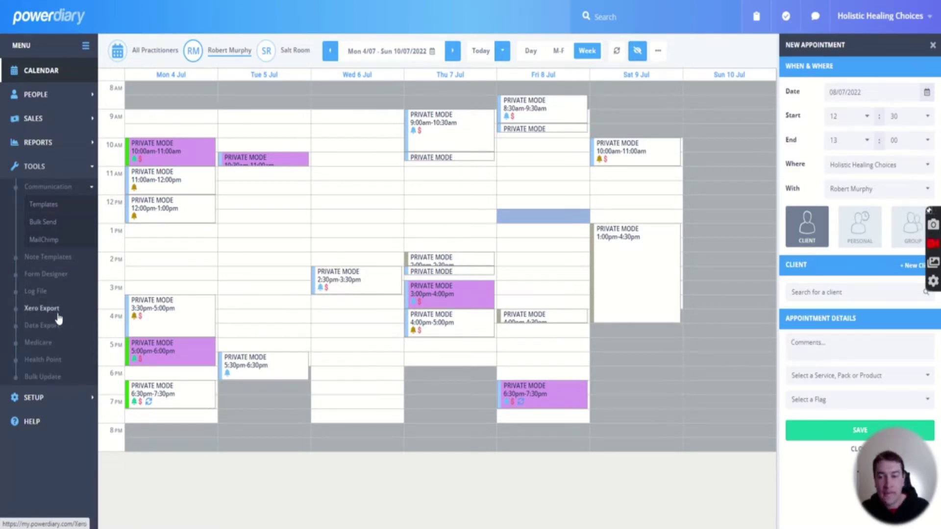
# Start a Wednesday 12:00 appointment for a new client, entering their first and last name
pyautogui.click(329, 204)
pyautogui.click(912, 266)
pyautogui.click(828, 294)
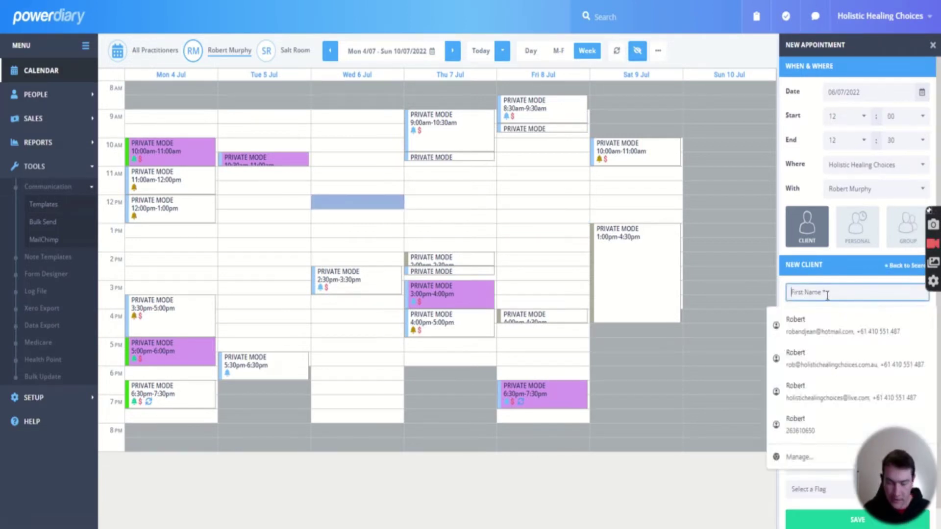
pyautogui.write('john')
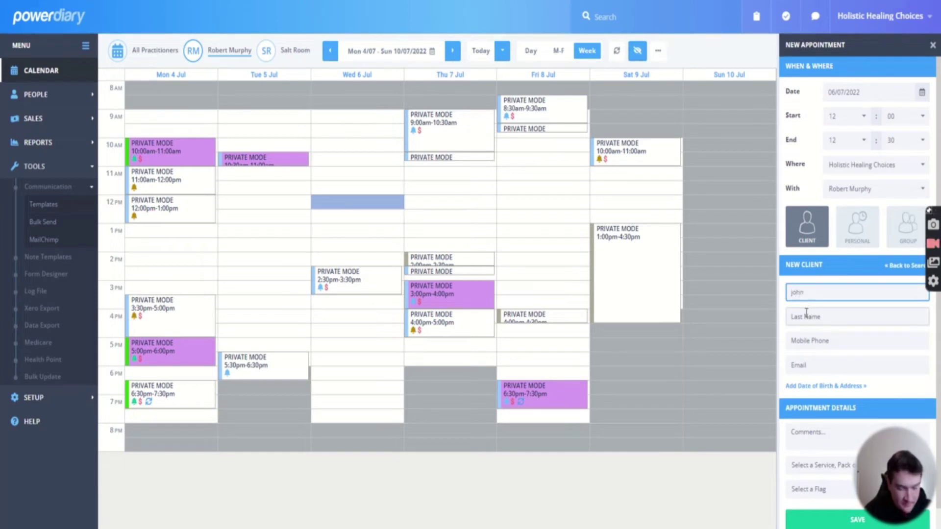
pyautogui.click(806, 313)
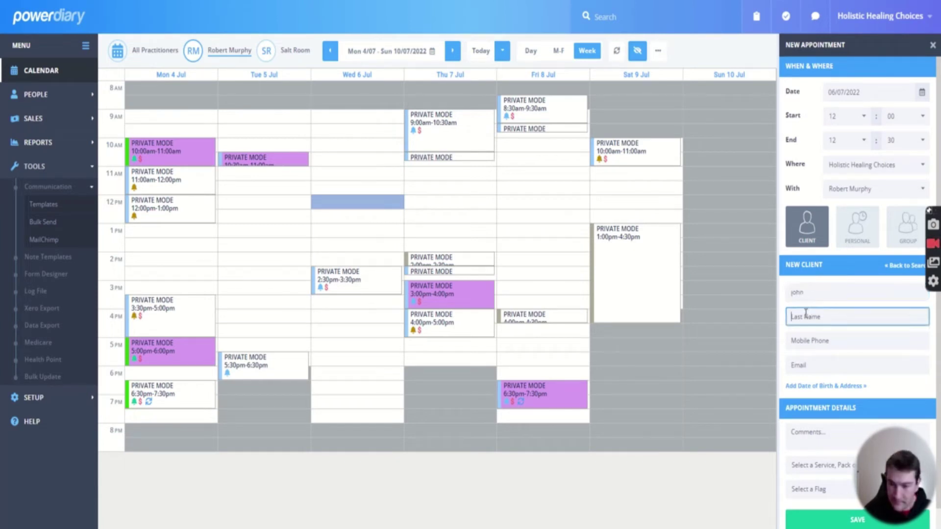
pyautogui.write('smith')
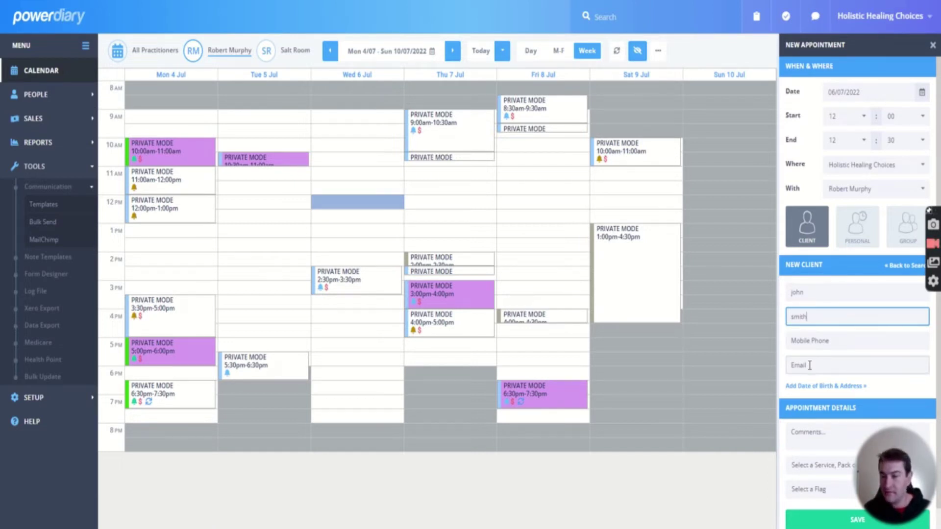
# Choose One Hour Remedial Massage - RM1 as the service and save the appointment
pyautogui.scroll(-1, 811, 368)
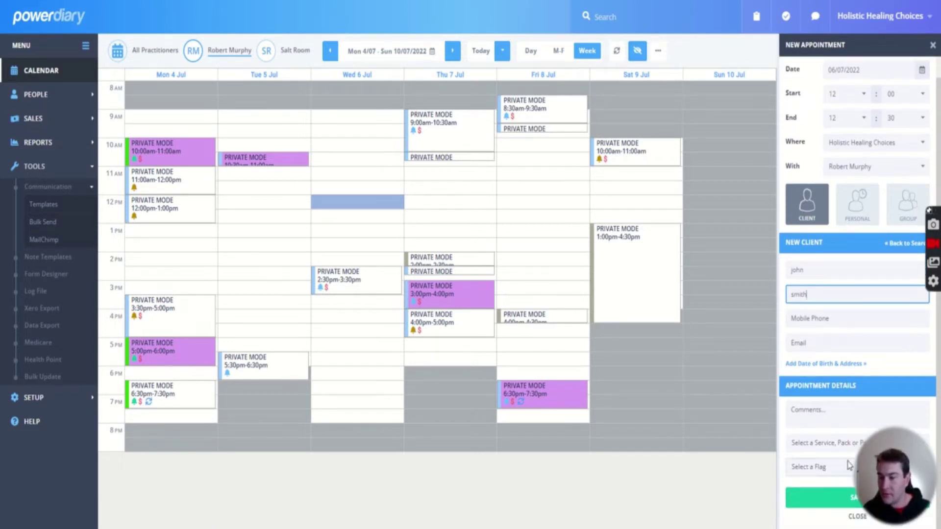
pyautogui.click(924, 445)
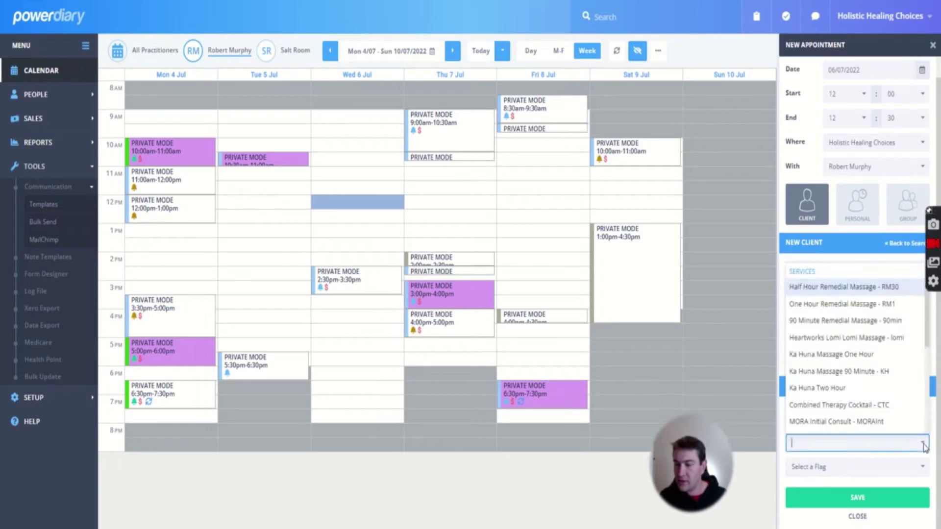
pyautogui.click(850, 308)
pyautogui.click(859, 498)
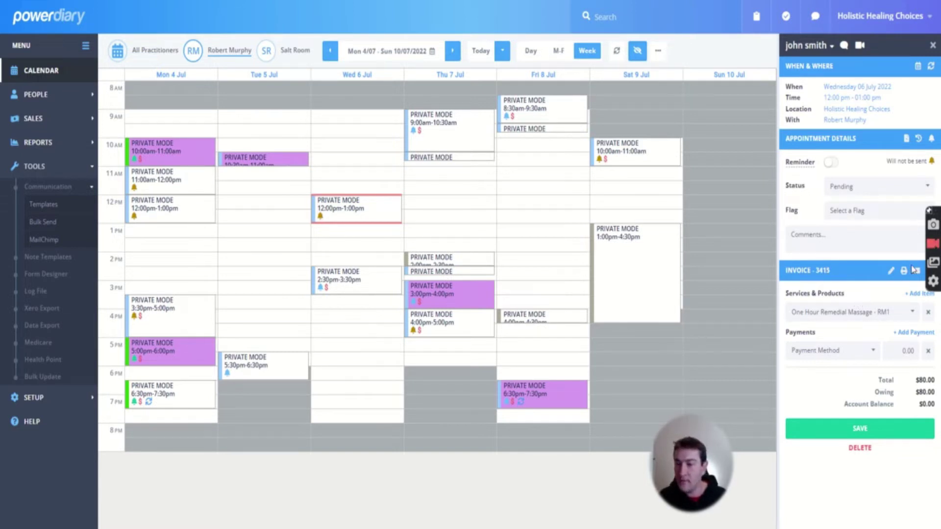
# Look at the Payment Method options without choosing one, then open the Email Invoice form for invoice 3415
pyautogui.click(833, 351)
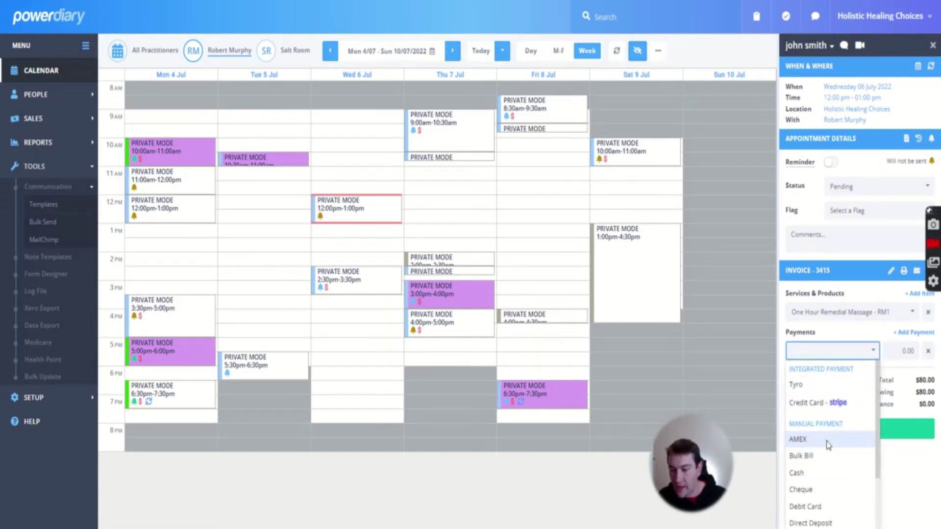
pyautogui.click(833, 349)
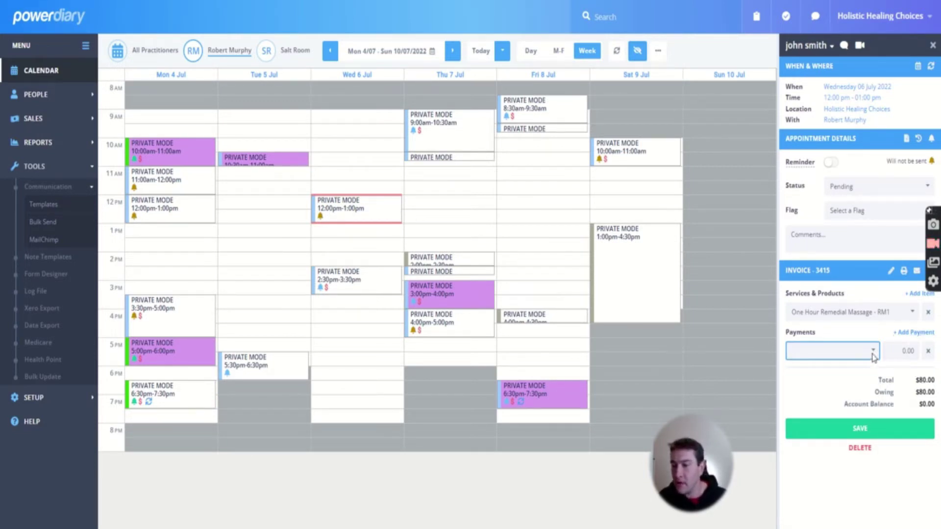
pyautogui.click(917, 272)
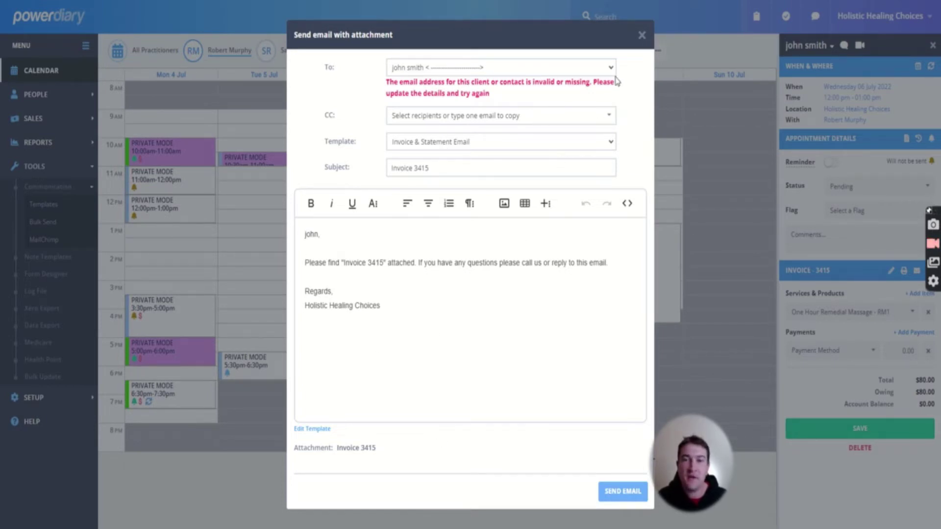
# Close the invoice email unsent, then briefly view and close the Appointment Log
pyautogui.click(642, 35)
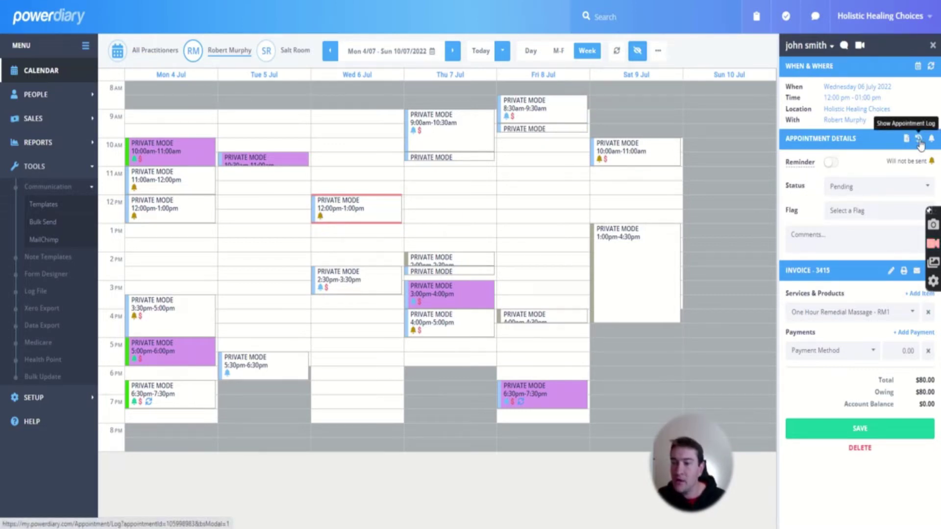
pyautogui.click(921, 142)
pyautogui.click(932, 142)
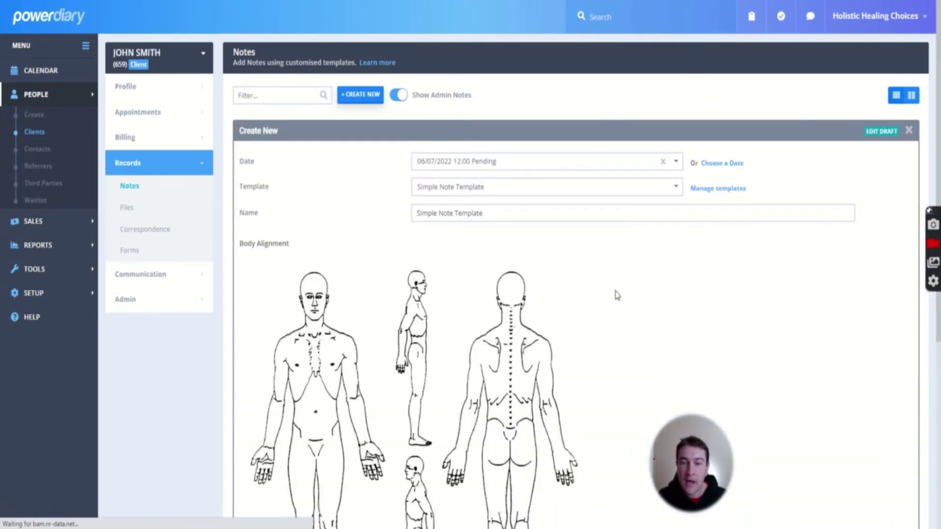
# Scroll down to the note's body diagram and select the freehand pen tool
pyautogui.scroll(-3, 616, 294)
pyautogui.moveTo(697, 442); pyautogui.dragTo(887, 468)
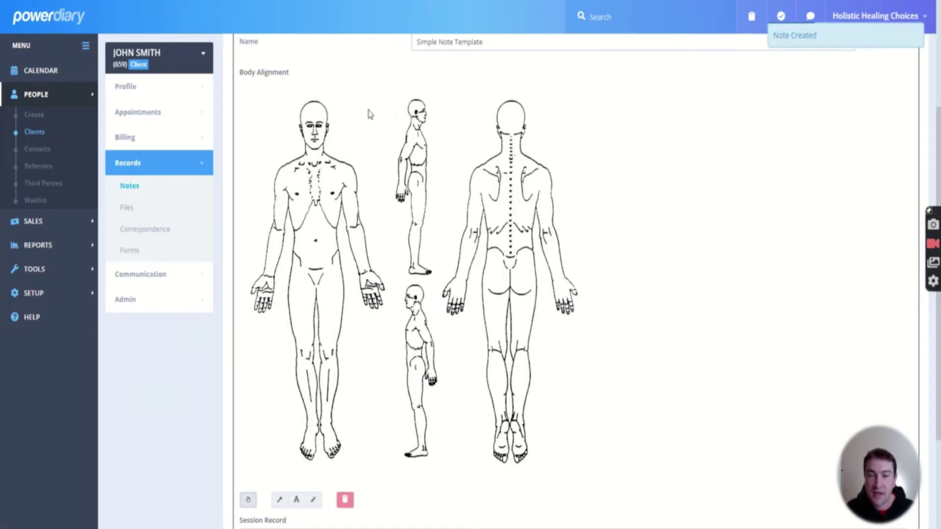
pyautogui.scroll(-1, 583, 197)
pyautogui.scroll(-2, 583, 197)
pyautogui.click(316, 384)
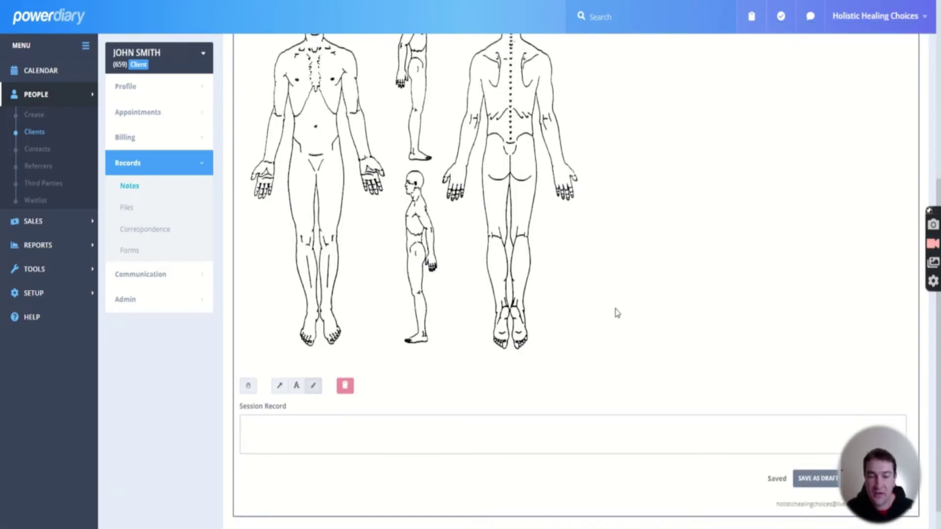
pyautogui.scroll(1, 632, 308)
pyautogui.scroll(2, 622, 284)
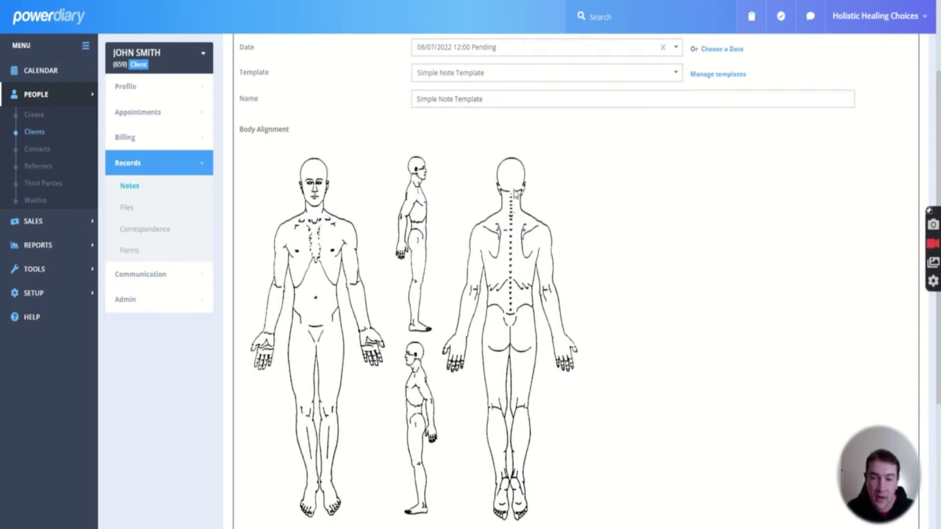
# Draw red marks on the neck, upper back, lower back, waist and spine of the body figures
pyautogui.moveTo(515, 194)
pyautogui.mouseDown()
pyautogui.moveTo(534, 216)
pyautogui.moveTo(510, 190)
pyautogui.mouseUp()
pyautogui.moveTo(522, 316)
pyautogui.mouseDown()
pyautogui.moveTo(530, 325)
pyautogui.moveTo(523, 326)
pyautogui.mouseUp()
pyautogui.moveTo(476, 294); pyautogui.dragTo(552, 313)
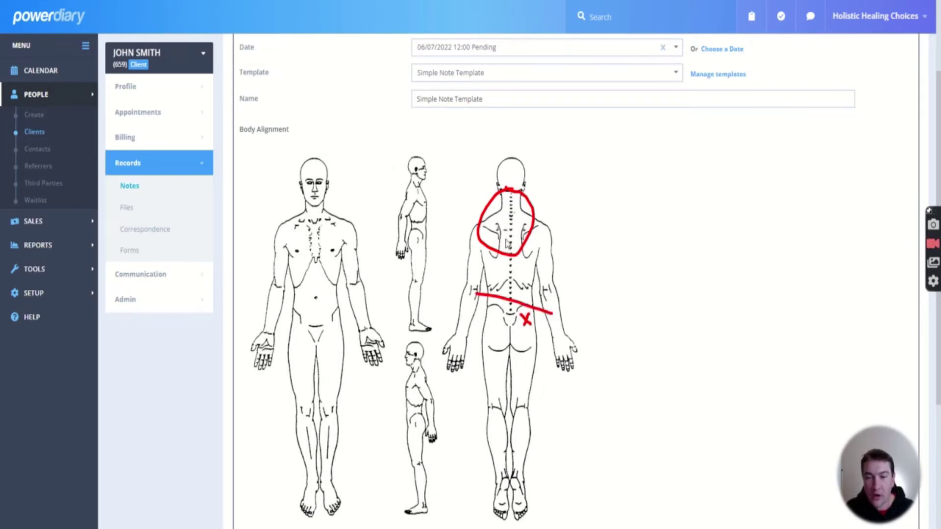
pyautogui.moveTo(483, 222)
pyautogui.mouseDown()
pyautogui.moveTo(567, 243)
pyautogui.moveTo(509, 258)
pyautogui.moveTo(512, 304)
pyautogui.mouseUp()
pyautogui.moveTo(420, 416); pyautogui.dragTo(405, 425)
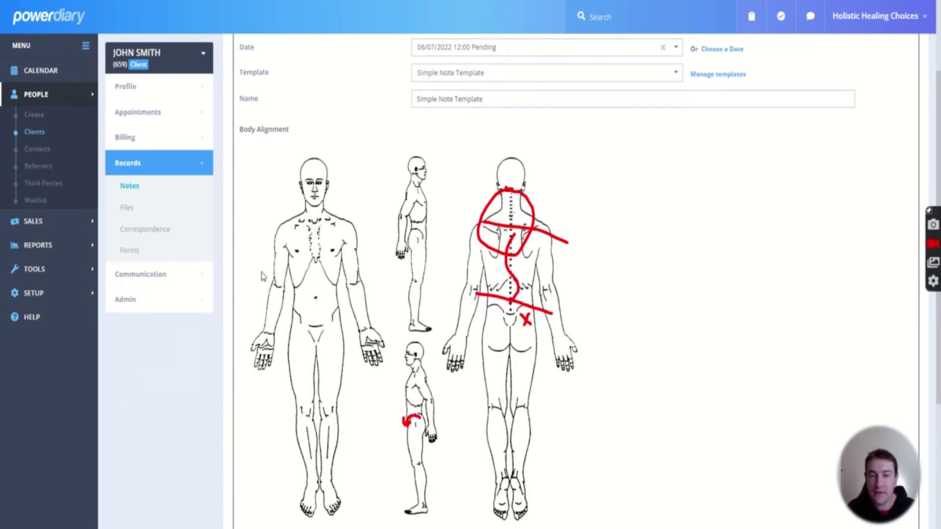
pyautogui.moveTo(322, 233); pyautogui.dragTo(345, 250)
pyautogui.moveTo(300, 225); pyautogui.dragTo(284, 255)
# Type test text into the Session Record box, then erase it
pyautogui.scroll(-4, 643, 289)
pyautogui.click(308, 409)
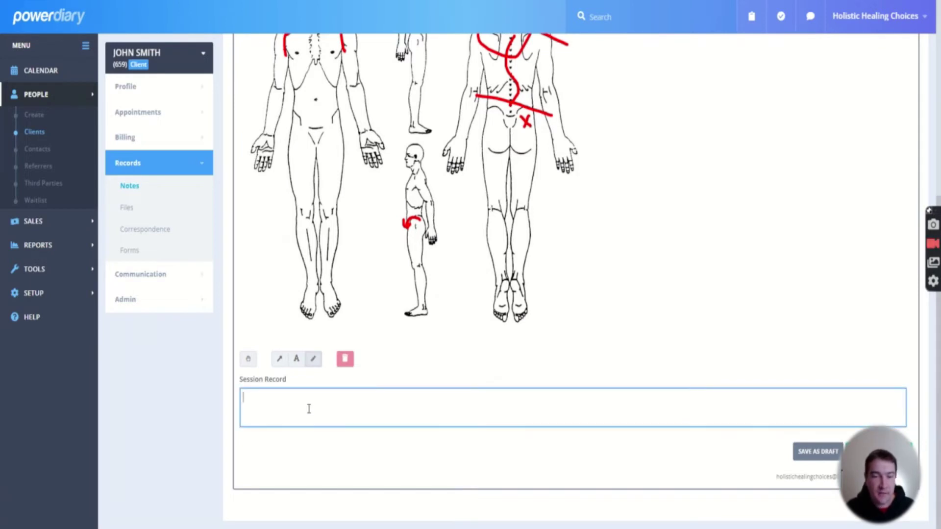
pyautogui.write('erkhjsdhfghndfsogn')
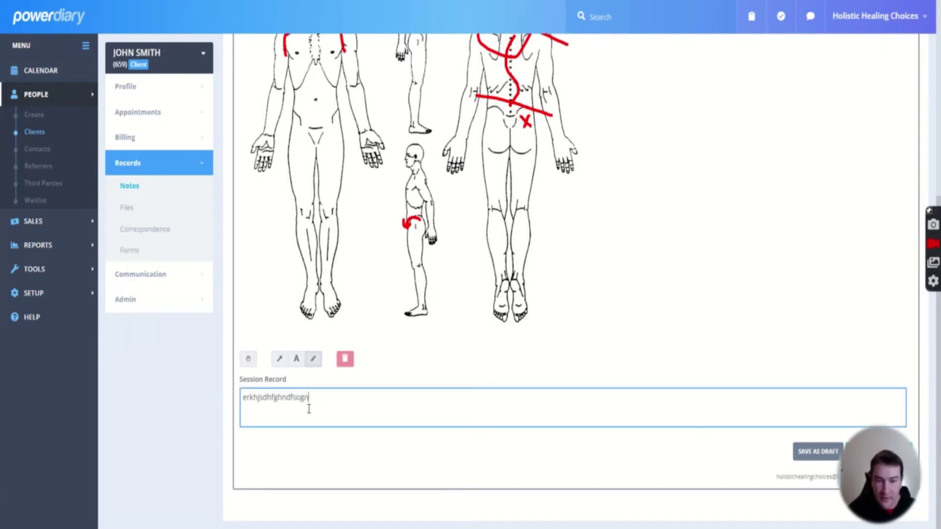
pyautogui.press('BackSpace')
pyautogui.press('BackSpace')
pyautogui.press('BackSpace')
pyautogui.press('BackSpace')
pyautogui.press('BackSpace')
pyautogui.press('BackSpace')
pyautogui.press('BackSpace')
pyautogui.press('BackSpace')
pyautogui.press('BackSpace')
pyautogui.press('BackSpace')
pyautogui.press('BackSpace')
pyautogui.press('BackSpace')
pyautogui.press('BackSpace')
pyautogui.press('BackSpace')
pyautogui.press('BackSpace')
pyautogui.press('BackSpace')
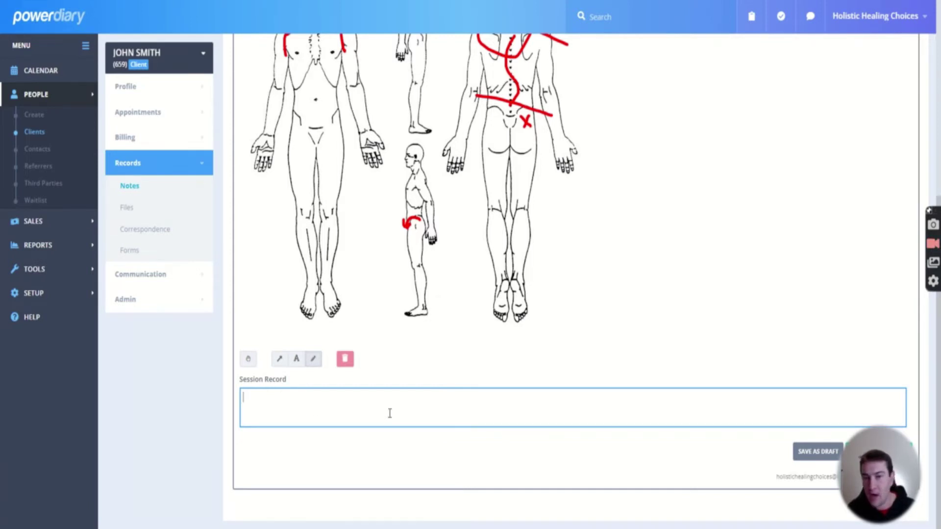
# Review the marked-up note, then try leaving it for the home page
pyautogui.scroll(4, 520, 306)
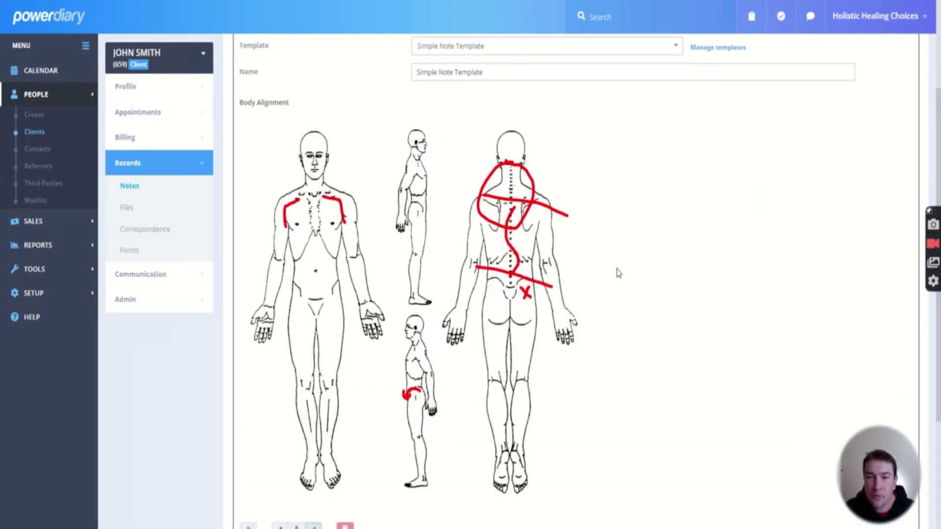
pyautogui.scroll(3, 568, 286)
pyautogui.scroll(-6, 567, 288)
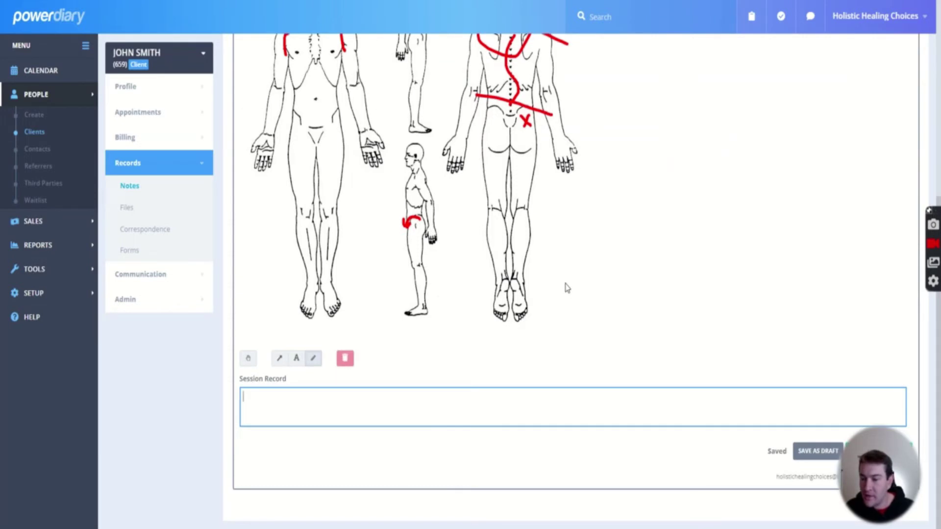
pyautogui.moveTo(864, 443); pyautogui.dragTo(653, 445)
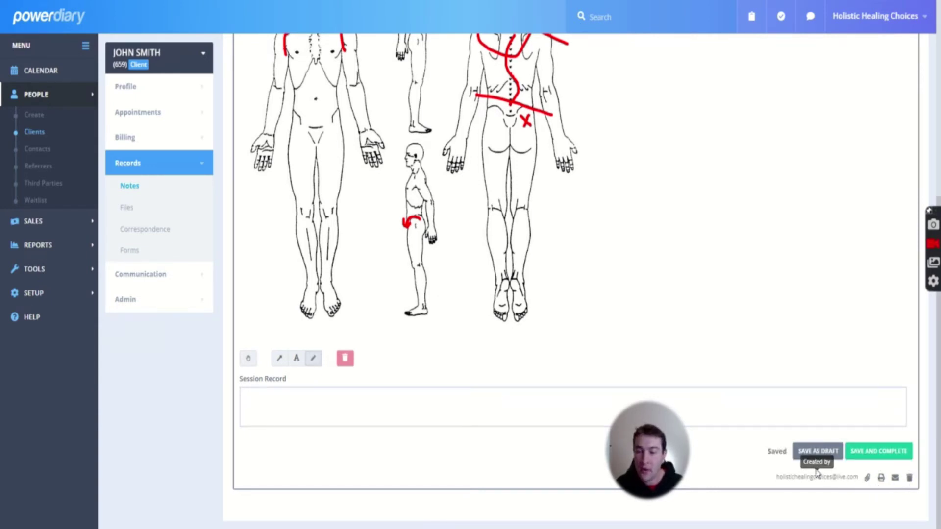
pyautogui.moveTo(658, 466)
pyautogui.scroll(5, 137, 227)
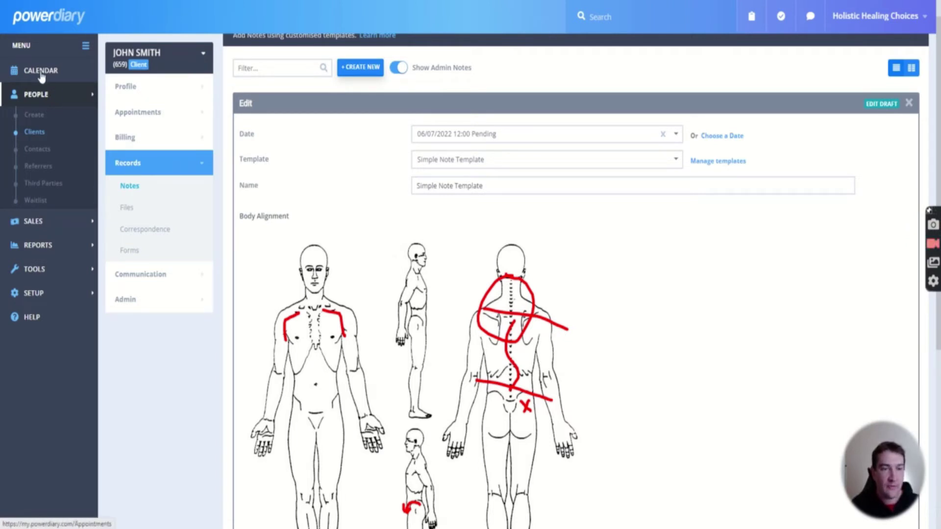
pyautogui.scroll(1, 170, 135)
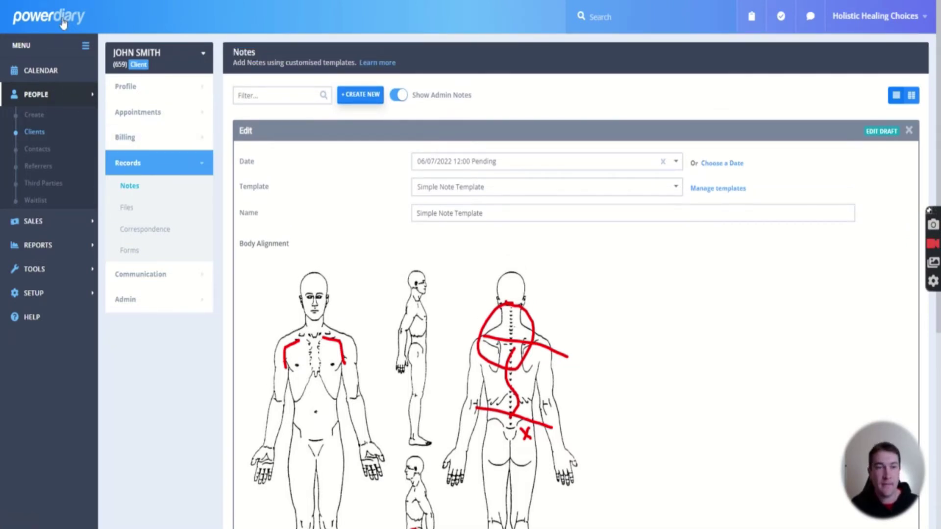
pyautogui.click(63, 24)
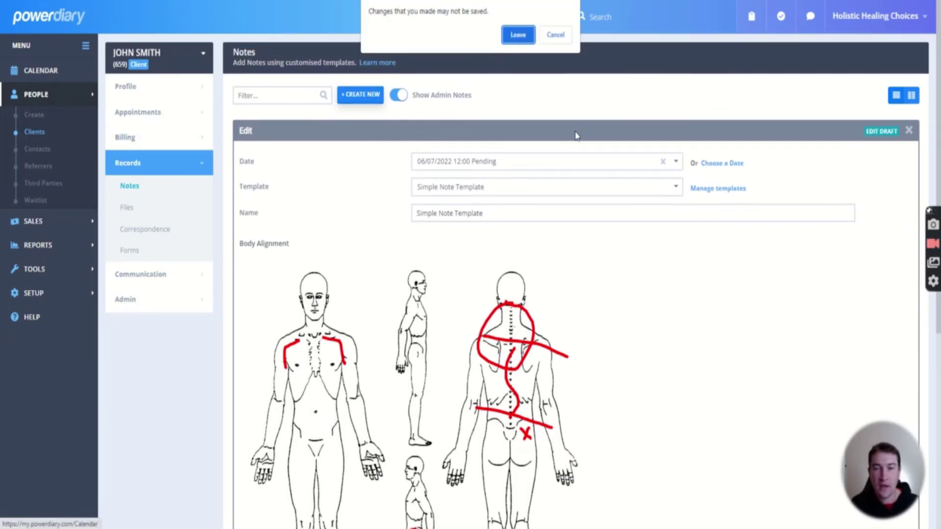
# Leave the note page, discarding its unsaved changes
pyautogui.click(560, 35)
pyautogui.click(128, 20)
pyautogui.click(527, 58)
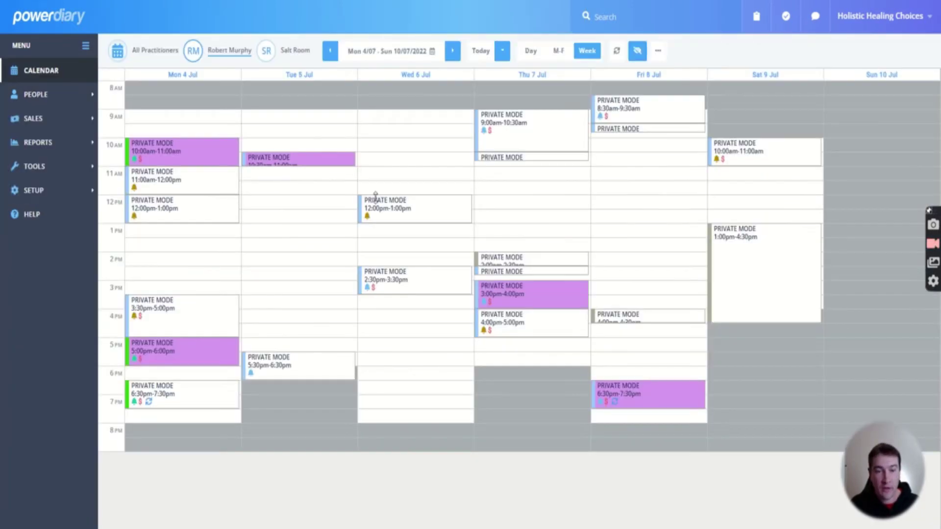
# Delete the Wednesday 12pm appointment and confirm the deletion
pyautogui.click(414, 214)
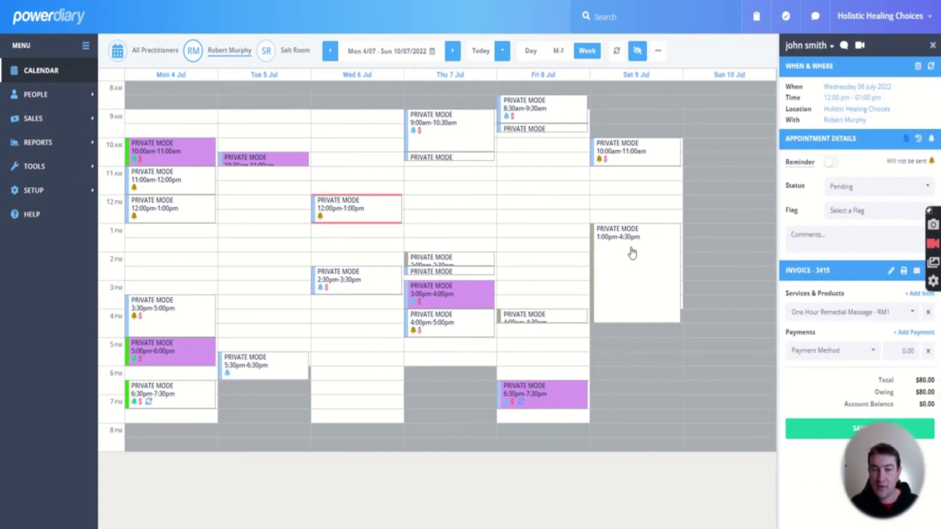
pyautogui.click(861, 448)
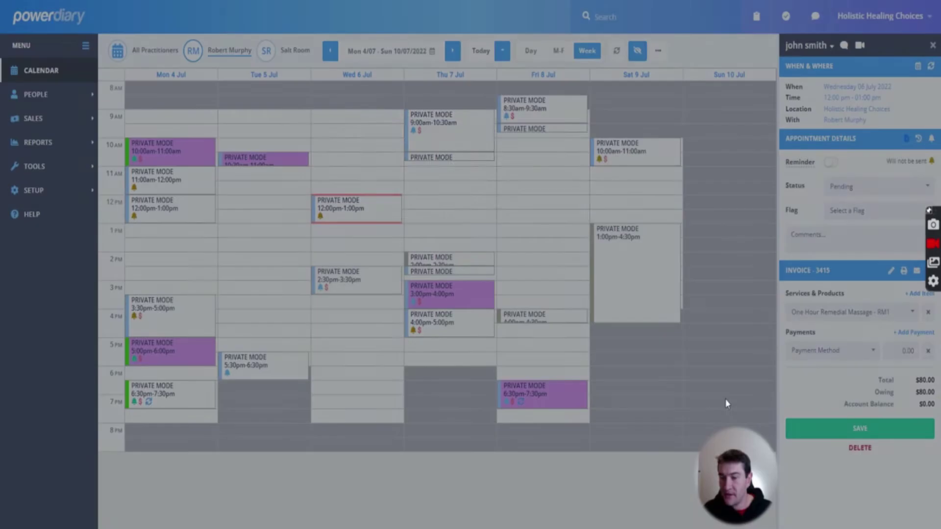
pyautogui.click(538, 200)
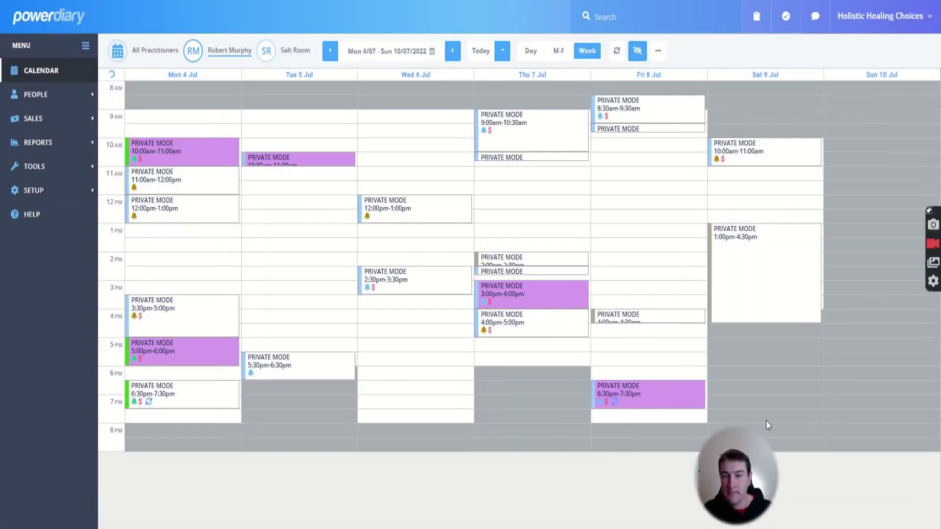
pyautogui.click(31, 191)
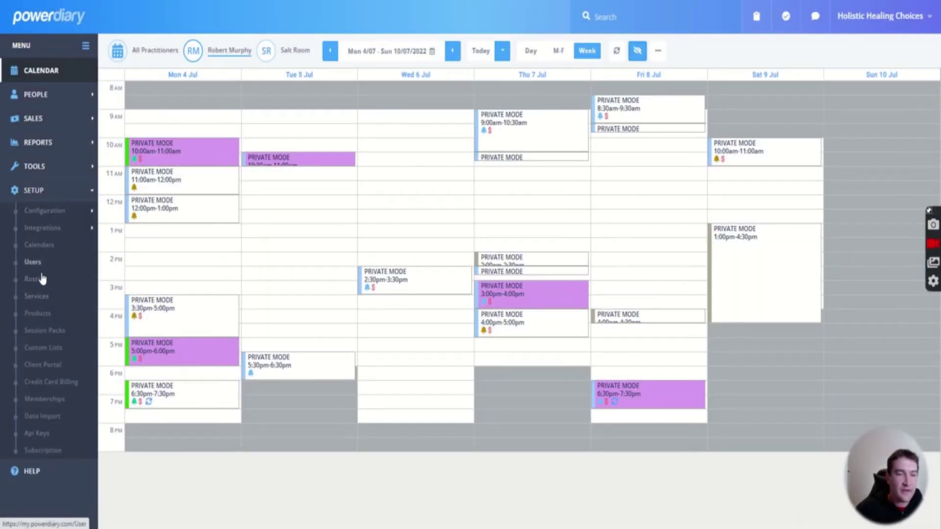
# Open the services list and start editing Half Hour Remedial Massage
pyautogui.click(37, 296)
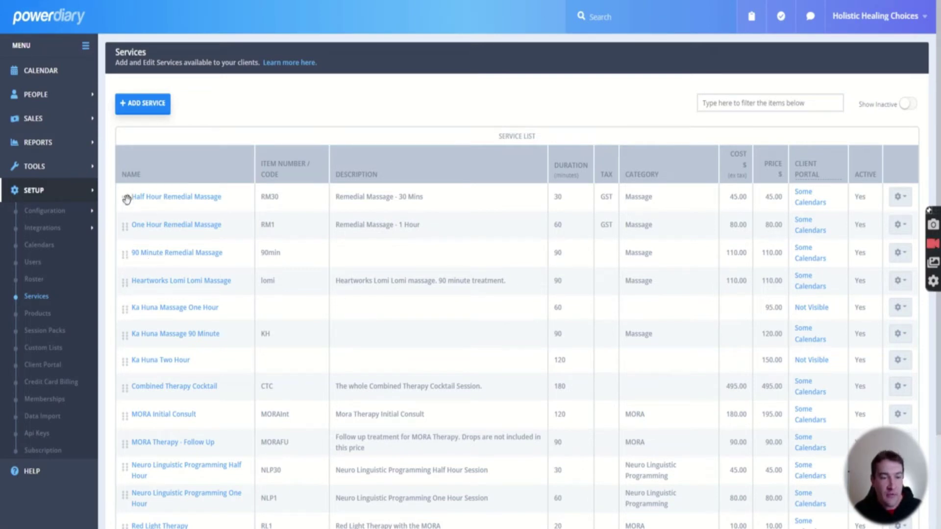
pyautogui.moveTo(127, 201)
pyautogui.mouseDown()
pyautogui.moveTo(126, 223)
pyautogui.moveTo(126, 204)
pyautogui.mouseUp()
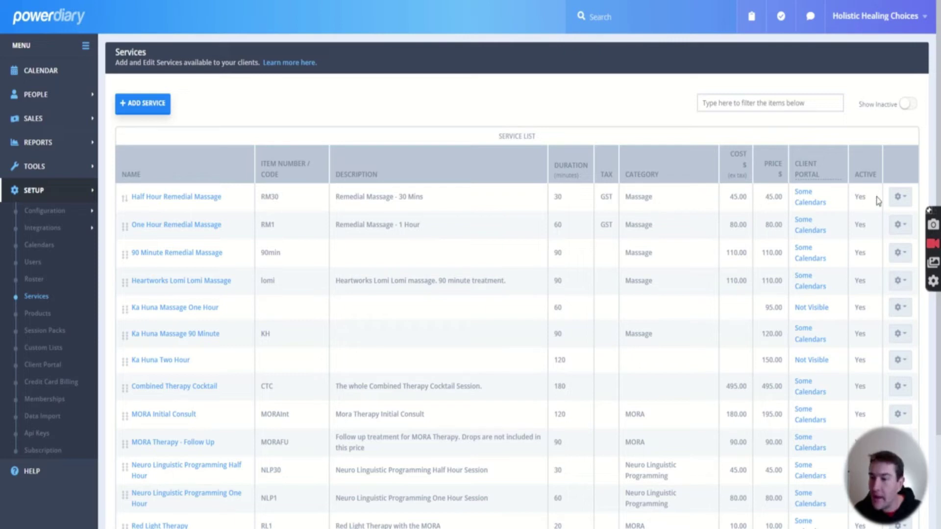
pyautogui.click(897, 197)
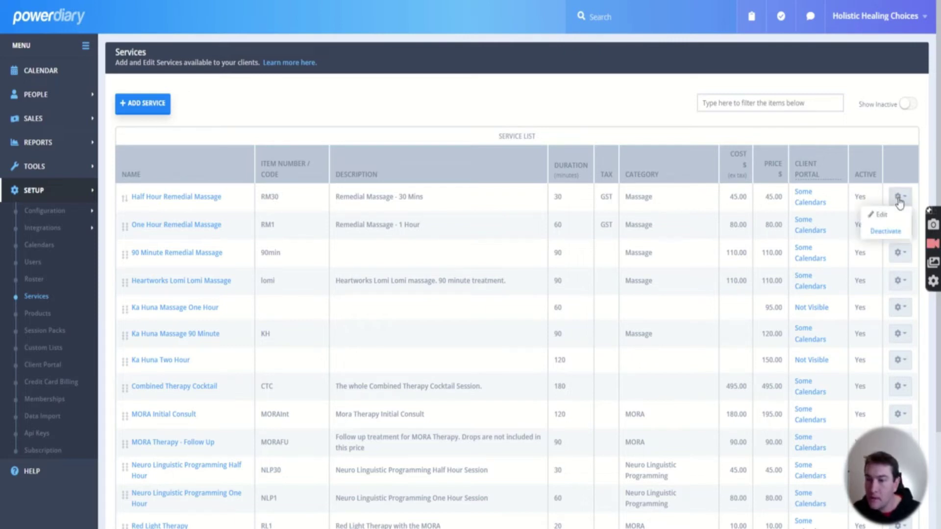
pyautogui.click(881, 215)
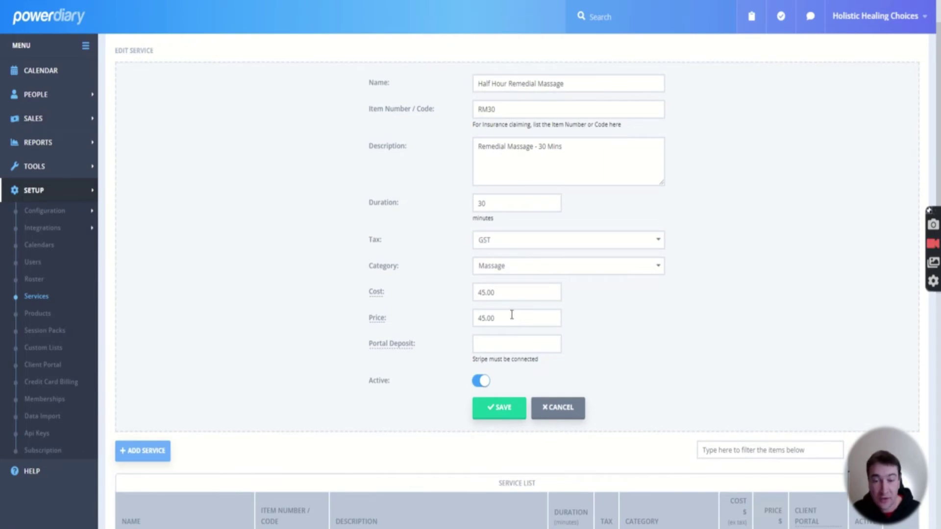
# Change its cost and price from 45.00 to 50.00, save, and apply to future invoices
pyautogui.doubleClick(485, 292)
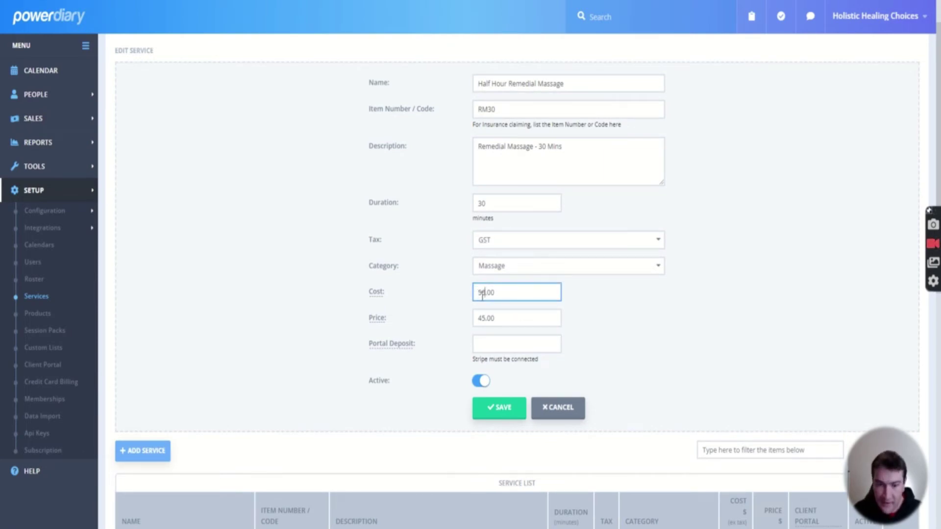
pyautogui.moveTo(485, 318); pyautogui.dragTo(474, 319)
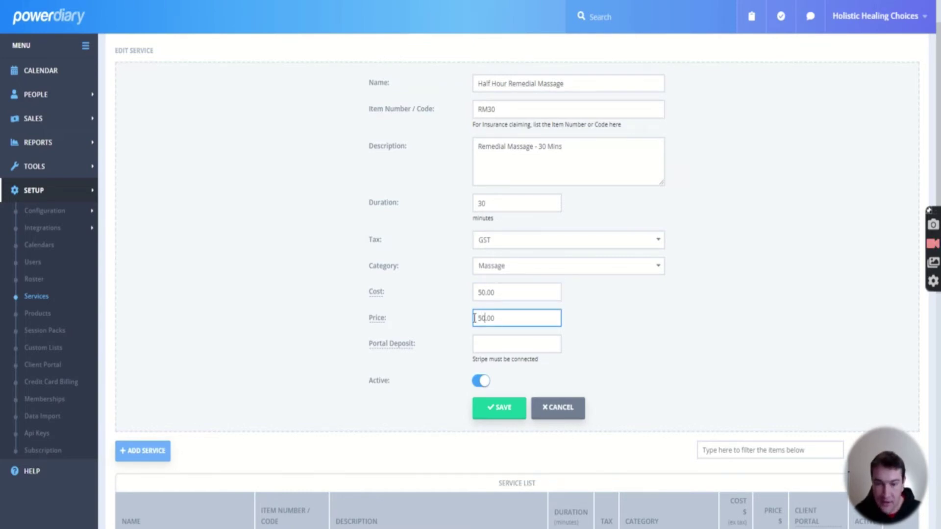
pyautogui.write('50')
pyautogui.click(499, 408)
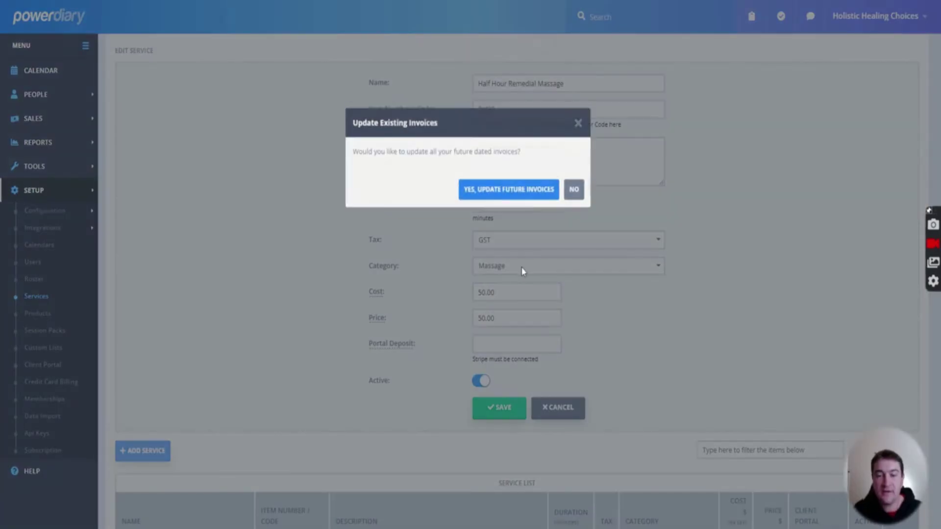
pyautogui.click(513, 205)
pyautogui.scroll(-8, 388, 214)
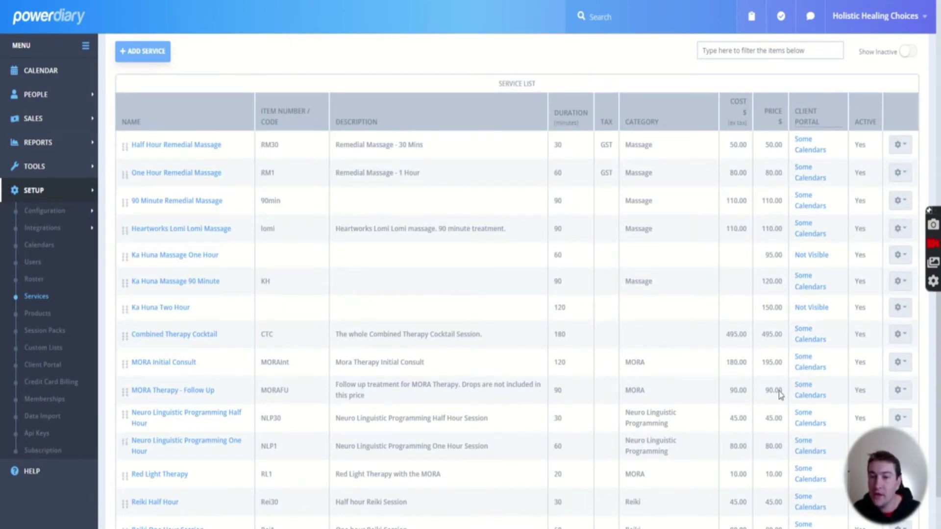
pyautogui.scroll(-1, 703, 237)
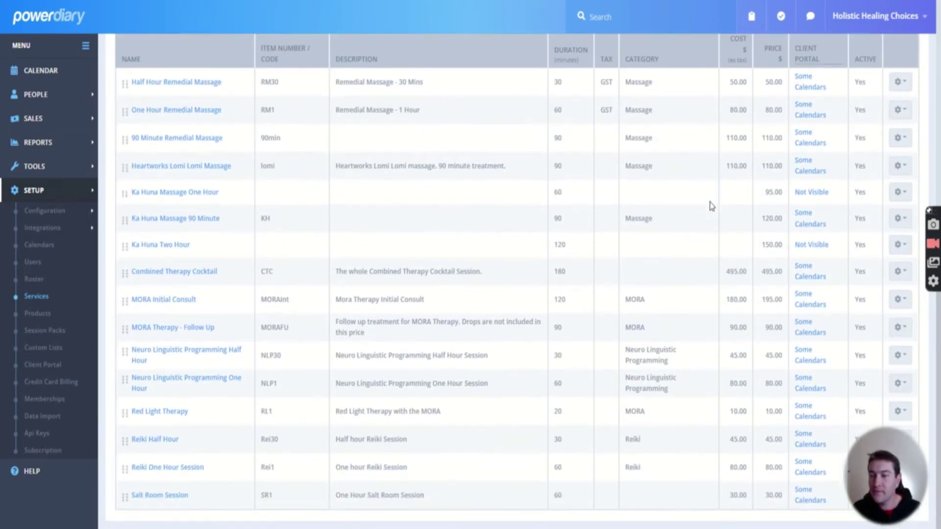
# Pass through Session Packs to the Client Portal settings and copy the portal address
pyautogui.click(50, 333)
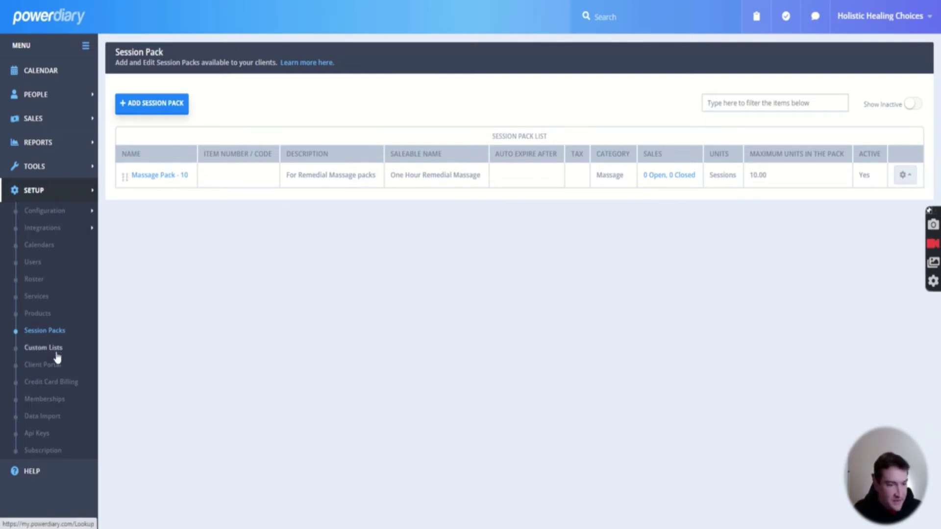
pyautogui.click(55, 367)
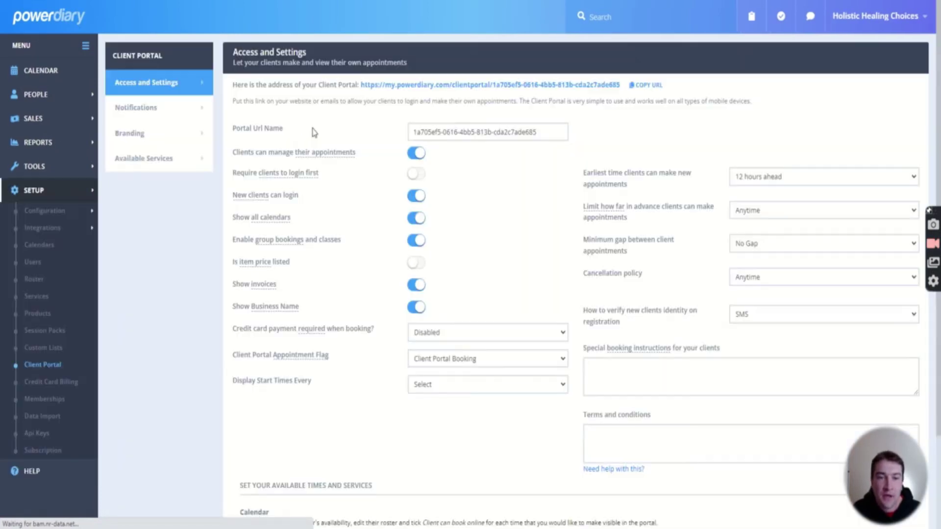
pyautogui.click(642, 86)
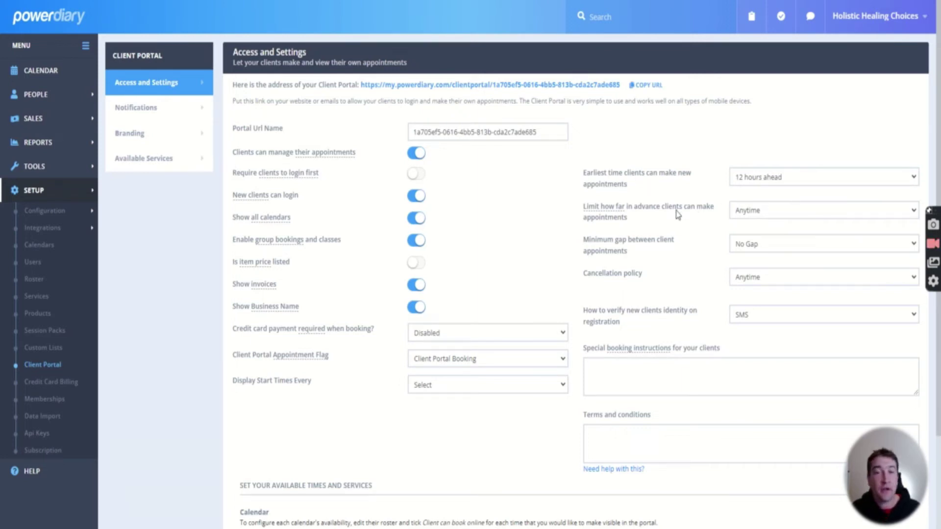
# Let clients book new appointments as soon as 6 hours ahead, then open Client Portal Branding settings
pyautogui.click(914, 178)
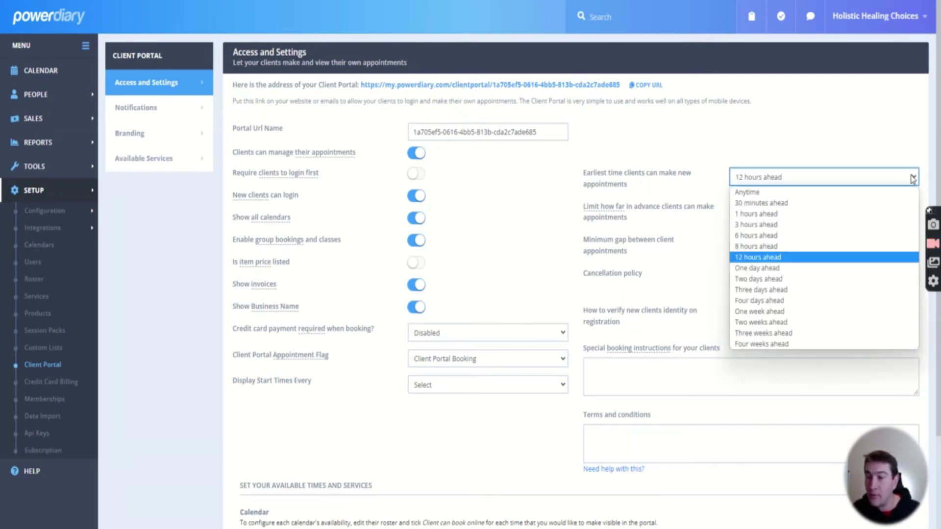
pyautogui.click(823, 235)
pyautogui.scroll(-3, 822, 237)
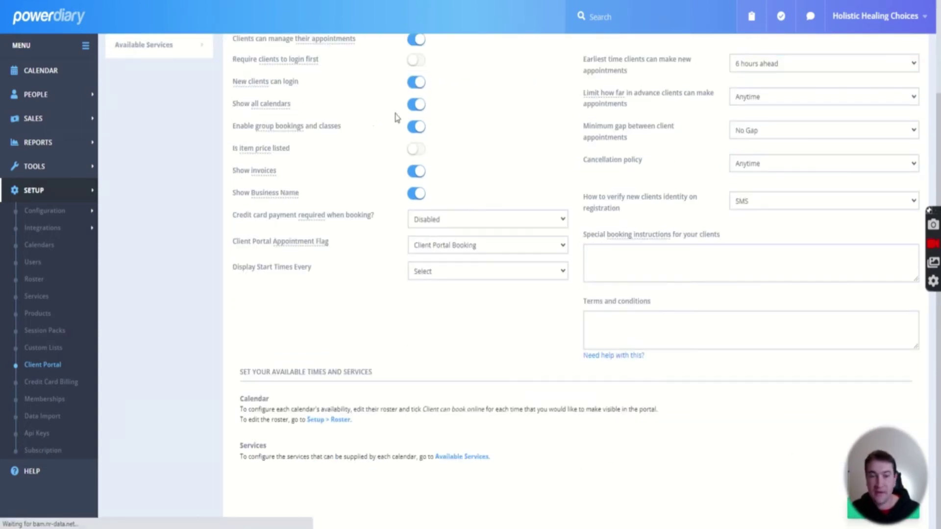
pyautogui.scroll(3, 369, 205)
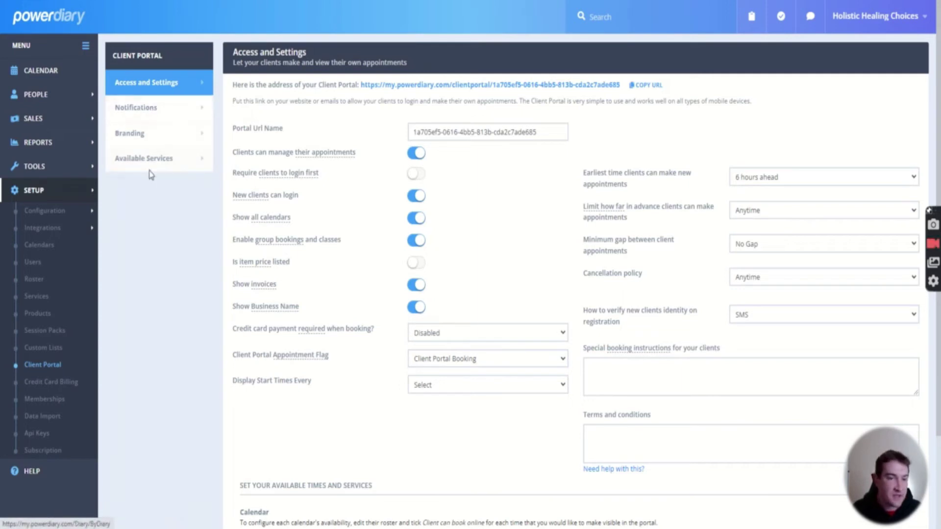
pyautogui.click(137, 141)
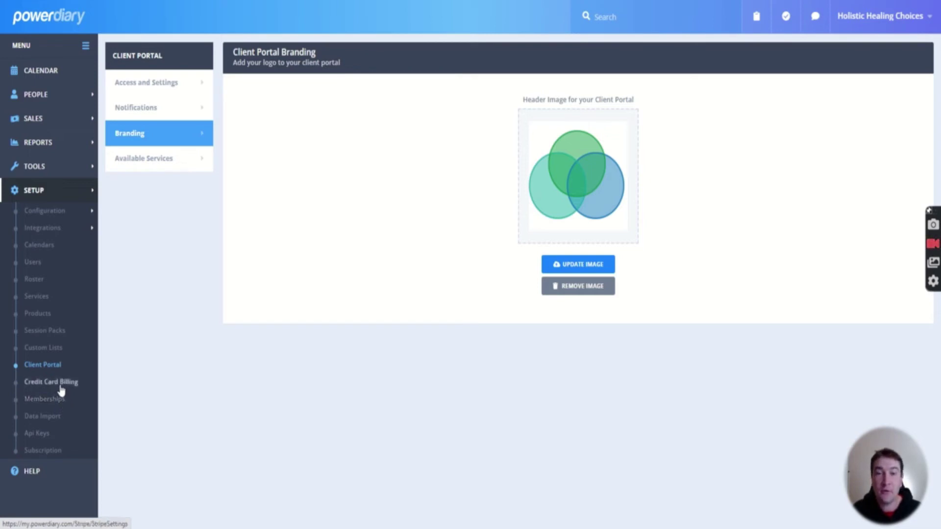
pyautogui.click(46, 148)
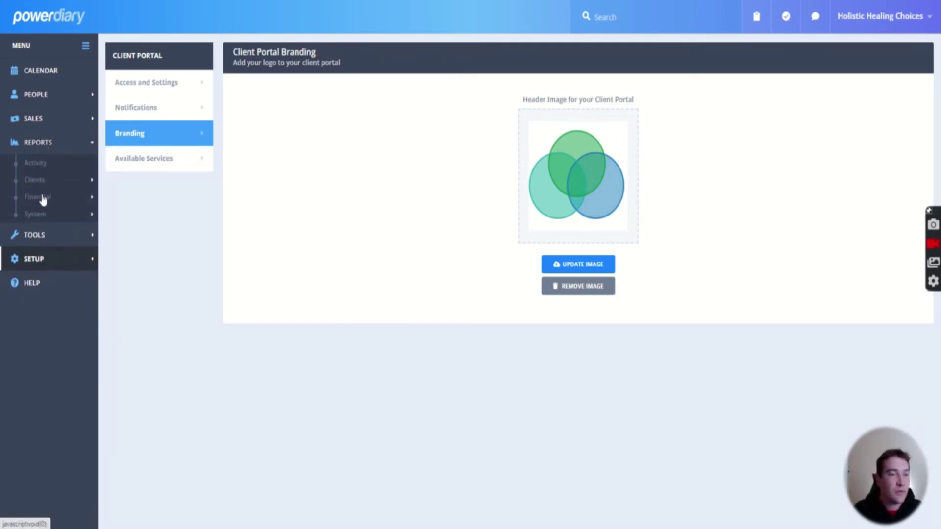
pyautogui.click(35, 238)
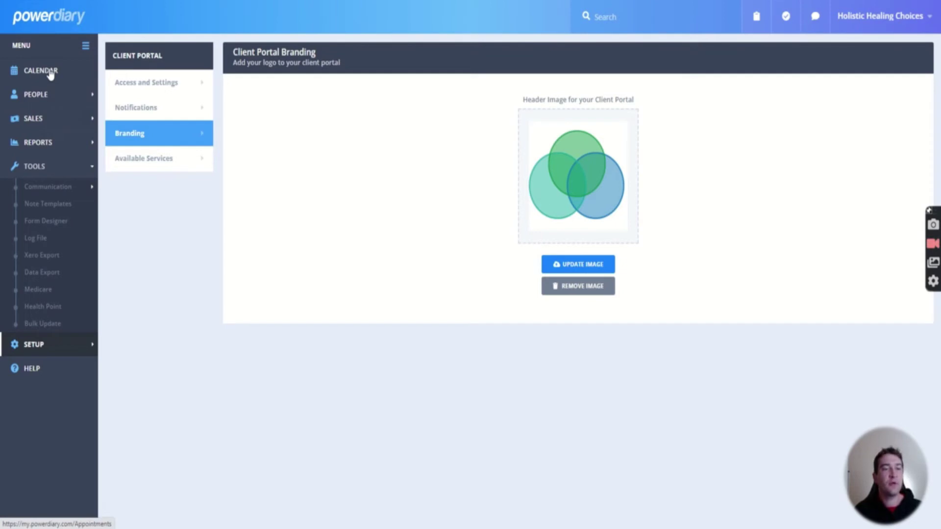
pyautogui.click(42, 98)
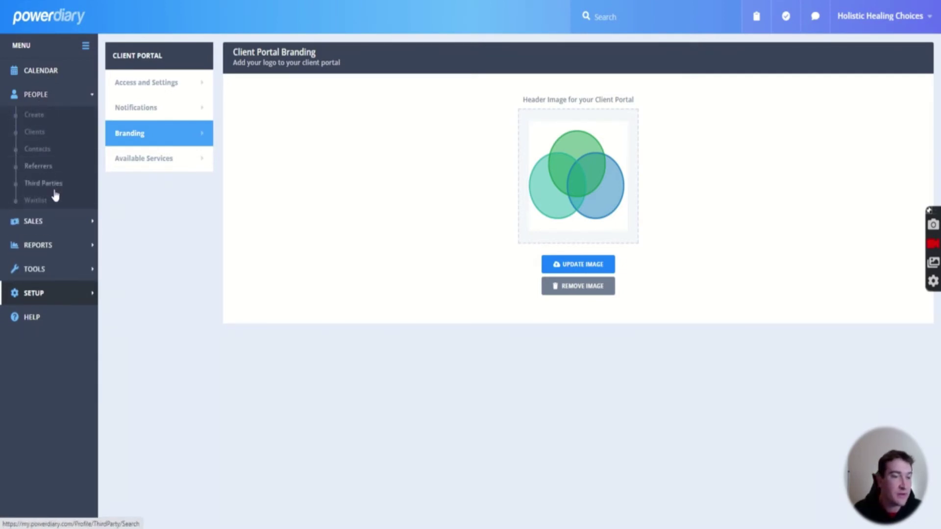
pyautogui.click(51, 227)
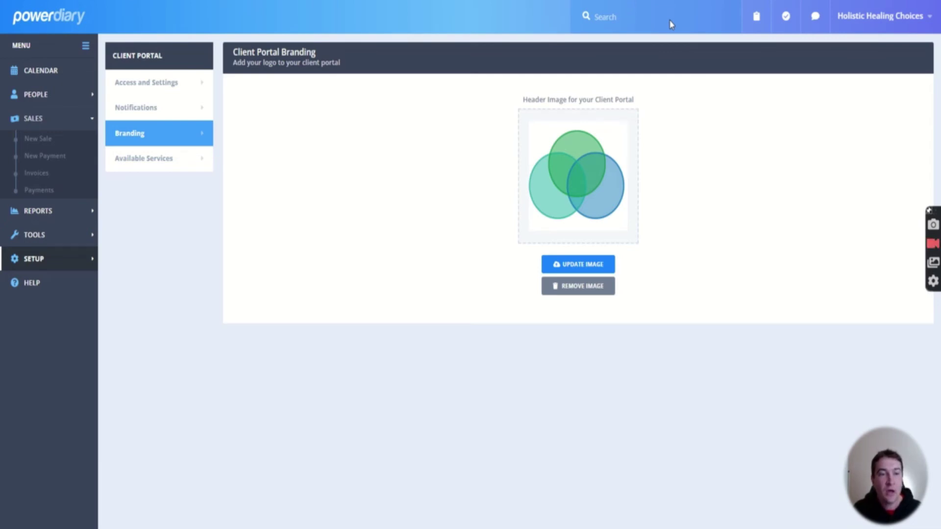
pyautogui.click(34, 263)
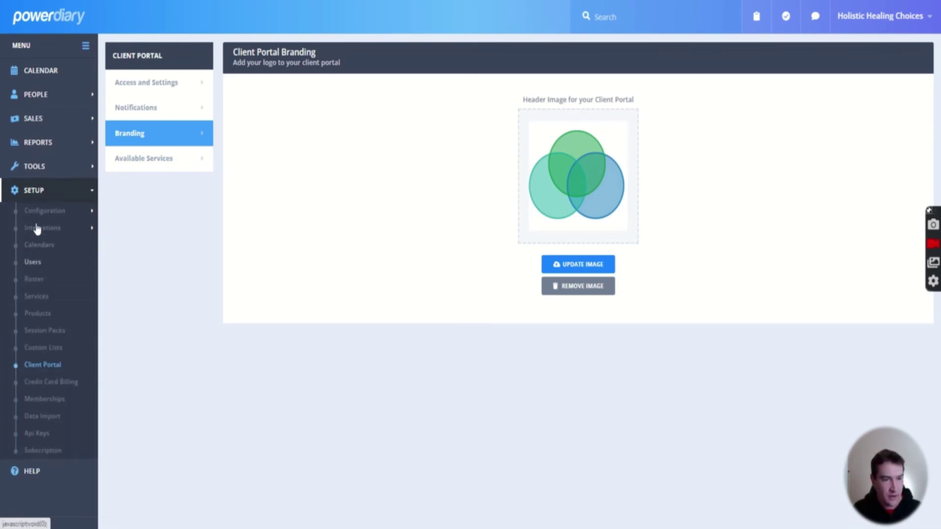
# Open Subscription and show its Payments list of monthly subscription charges
pyautogui.click(44, 450)
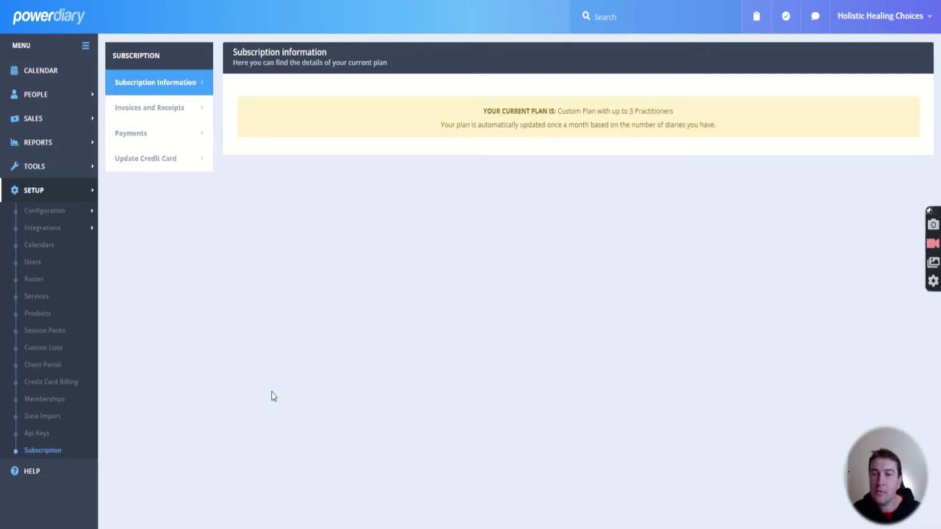
pyautogui.click(178, 141)
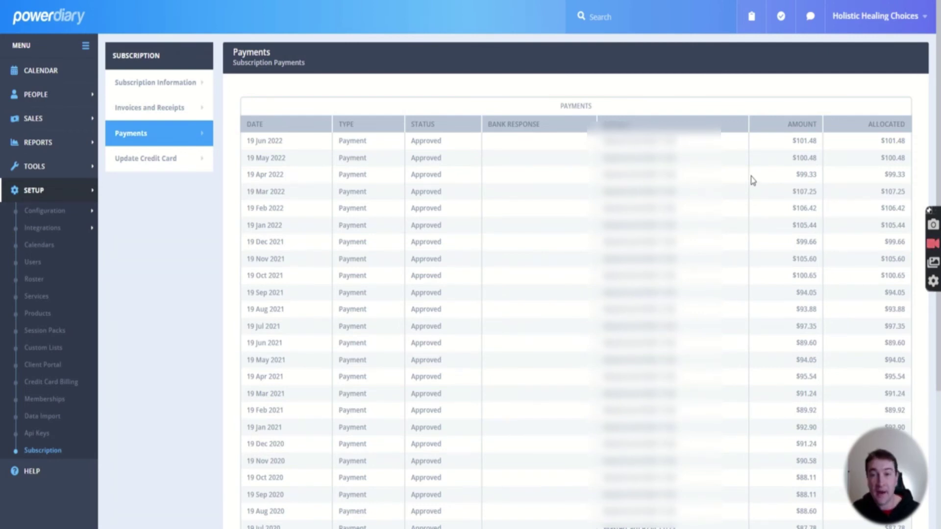
# Review the payments table, then return to the 4–10 July 2022 weekly calendar via the logo
pyautogui.scroll(-4, 806, 517)
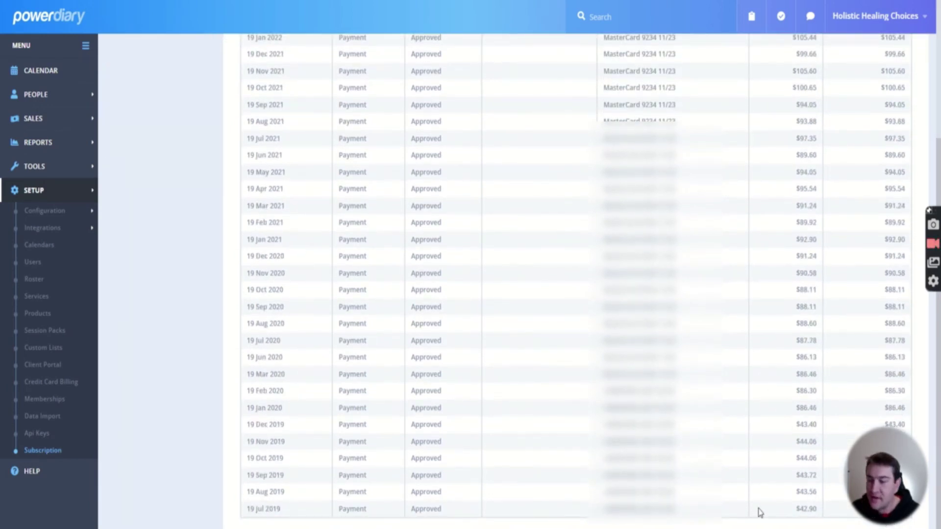
pyautogui.scroll(4, 807, 487)
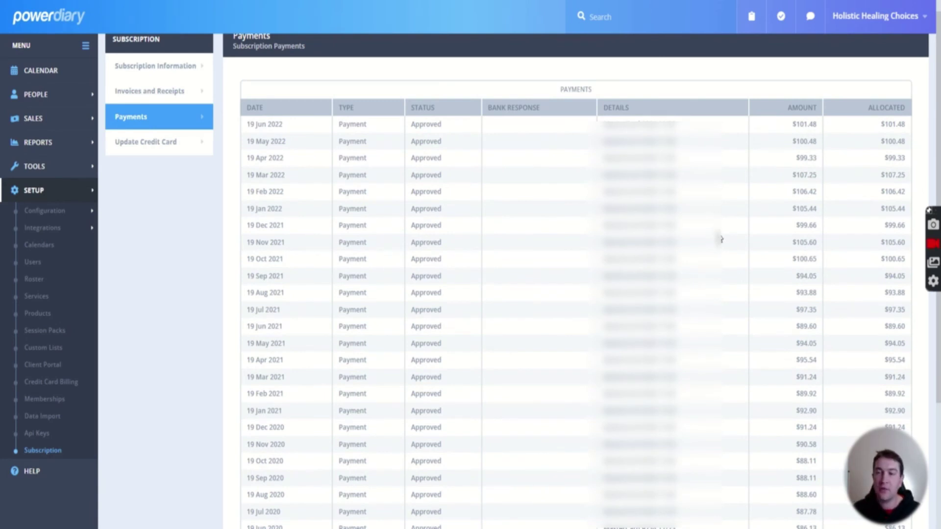
pyautogui.scroll(1, 720, 241)
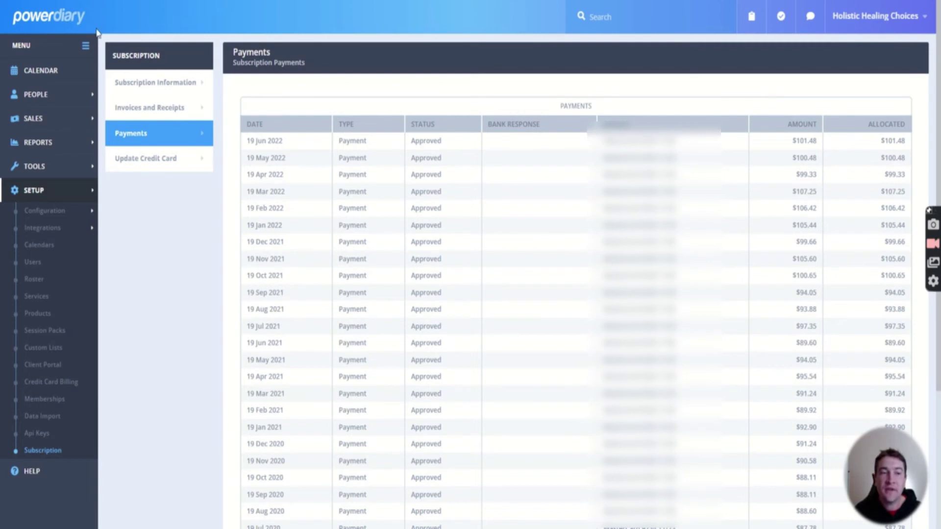
pyautogui.click(41, 24)
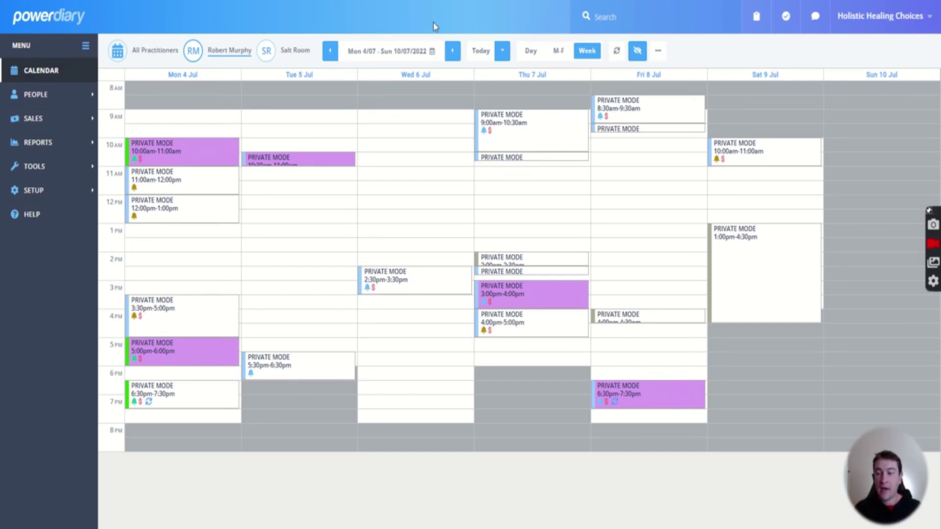
pyautogui.moveTo(881, 469)
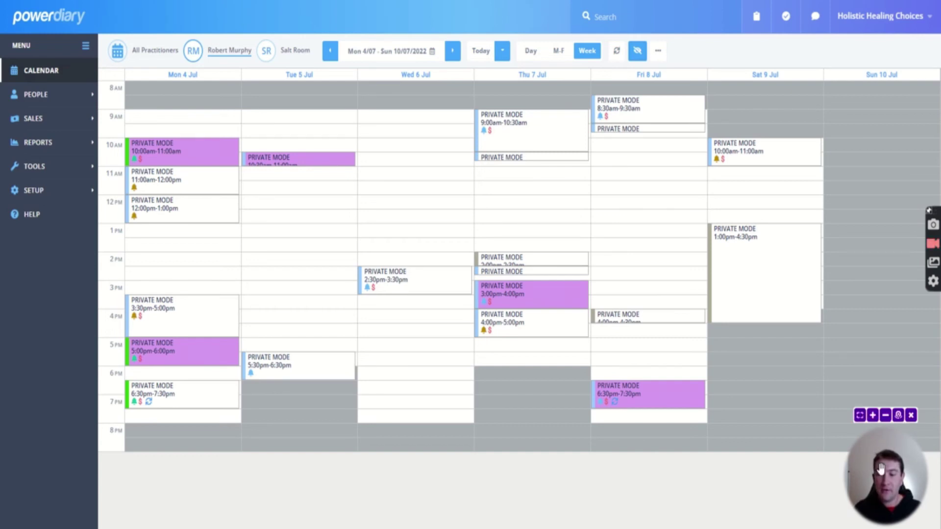
pyautogui.click(873, 416)
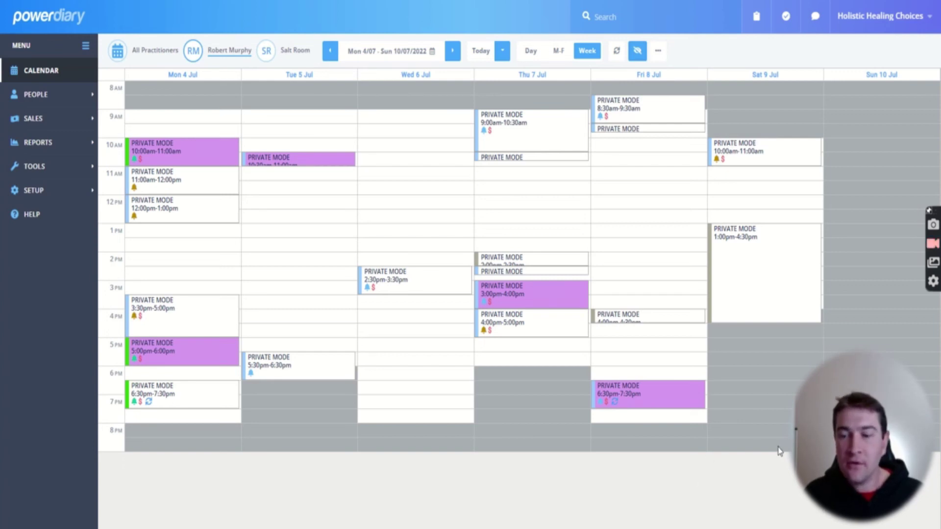
pyautogui.moveTo(847, 437); pyautogui.dragTo(451, 270)
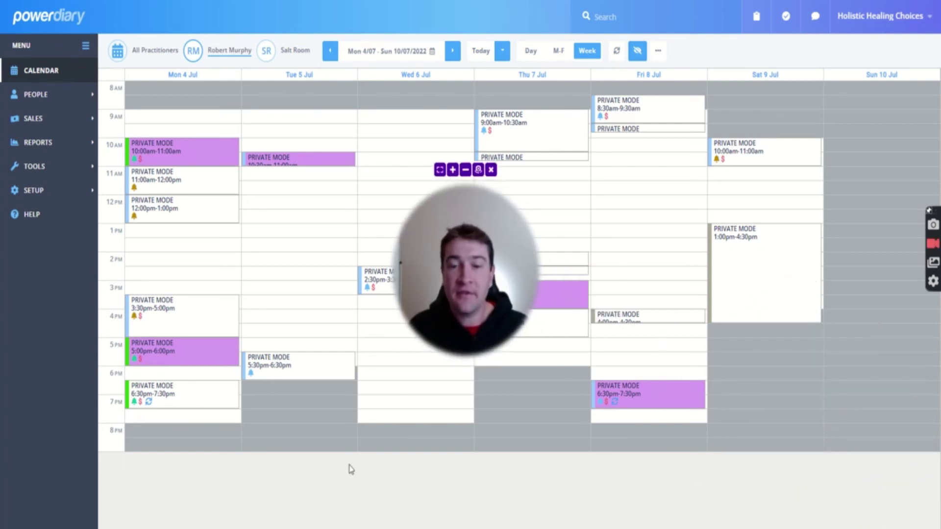